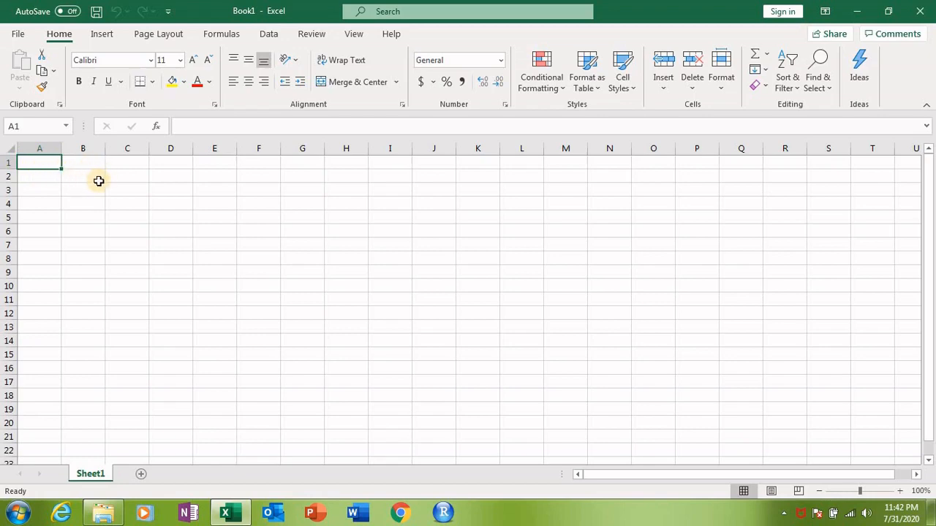
left_click(171, 178)
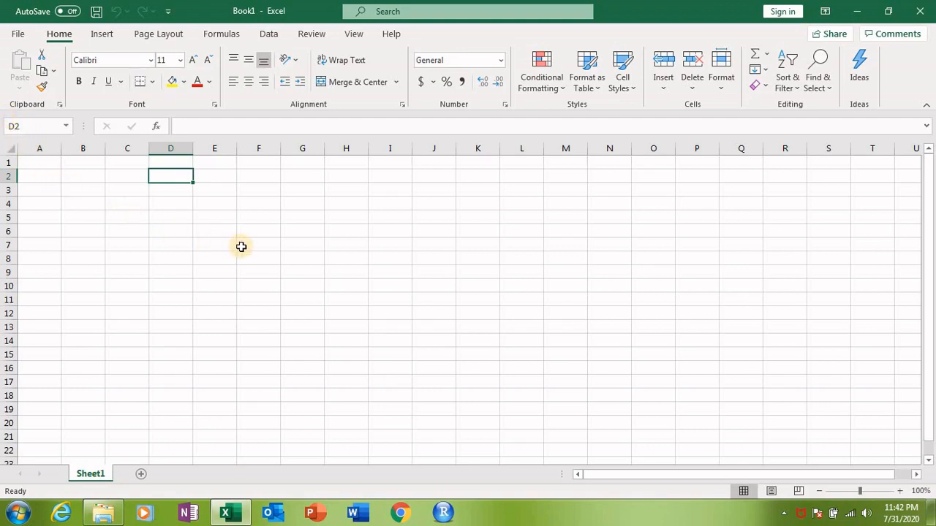
left_click(180, 127)
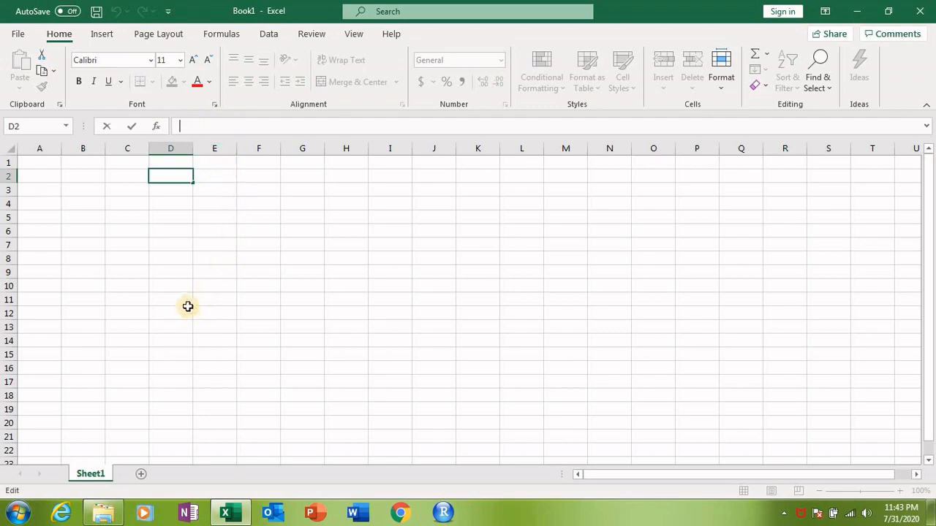
- Rename the worksheet Sheet1 as ABC
left_click(97, 474)
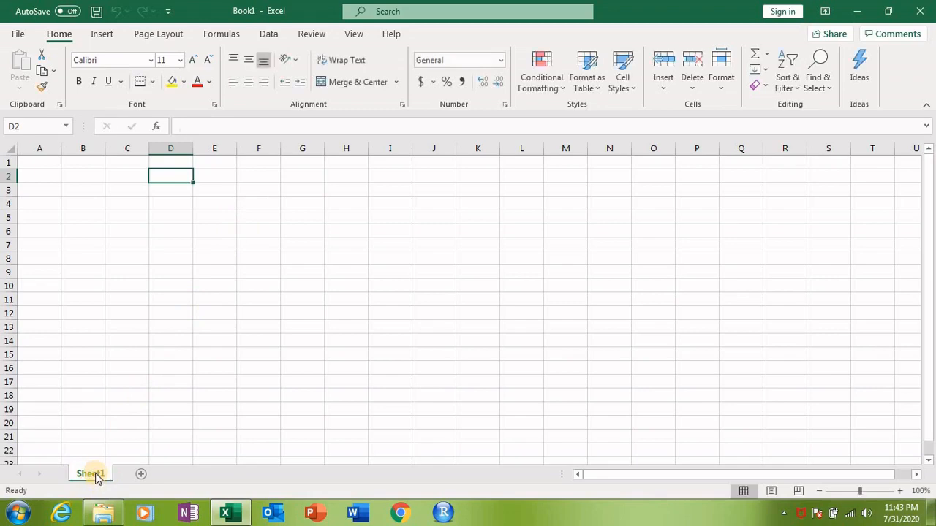
double_click(96, 475)
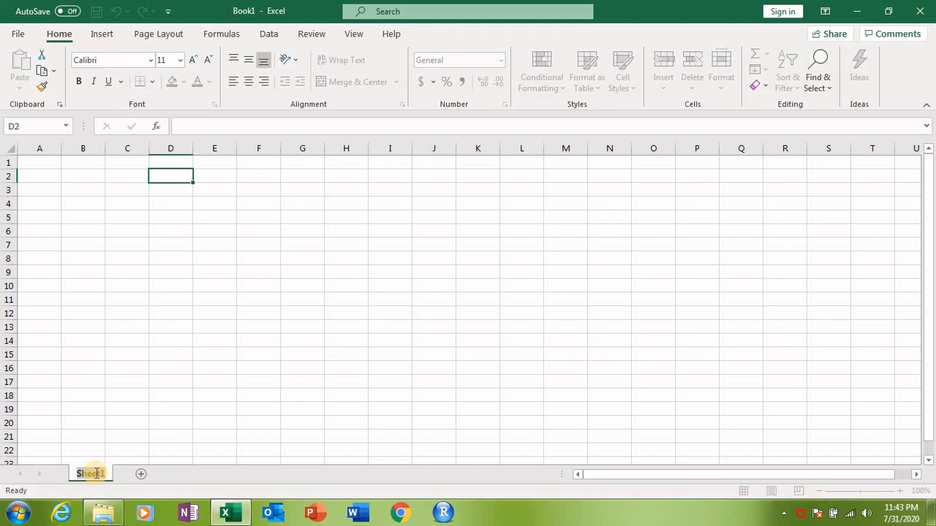
type("A")
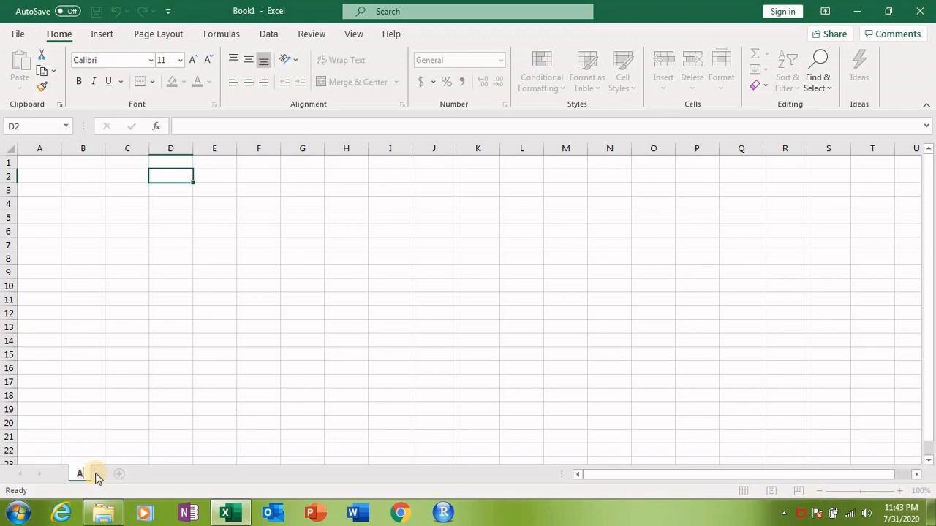
type("BC")
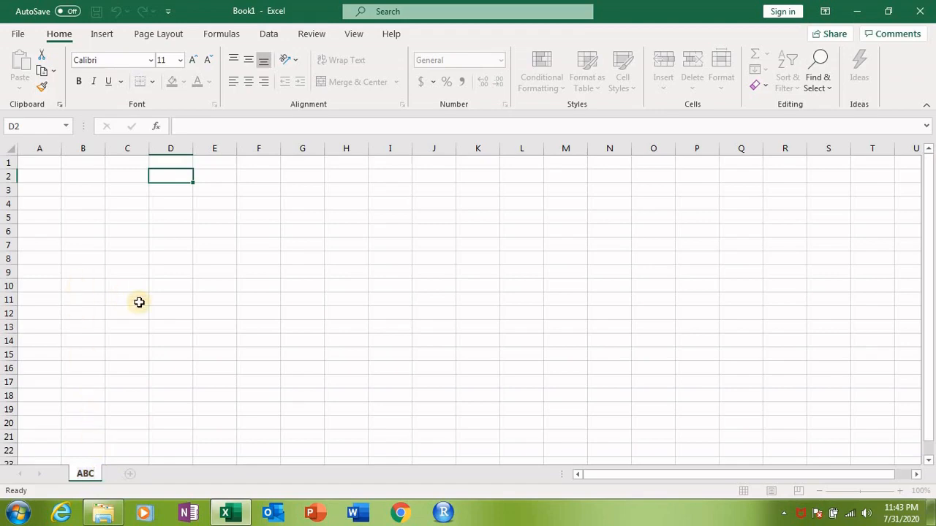
left_click(520, 368)
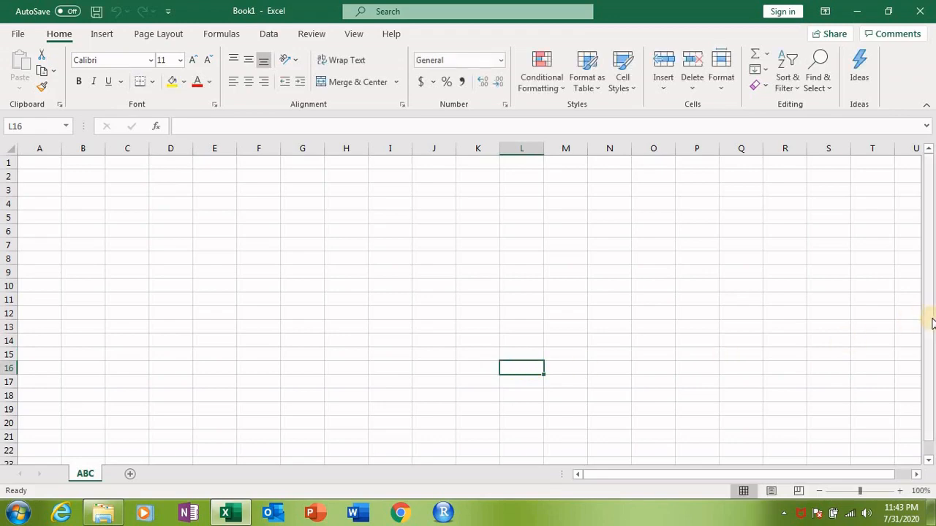
- Look through the worksheet's further rows and columns, and return to cell A1
left_click_drag(931, 322, 931, 359)
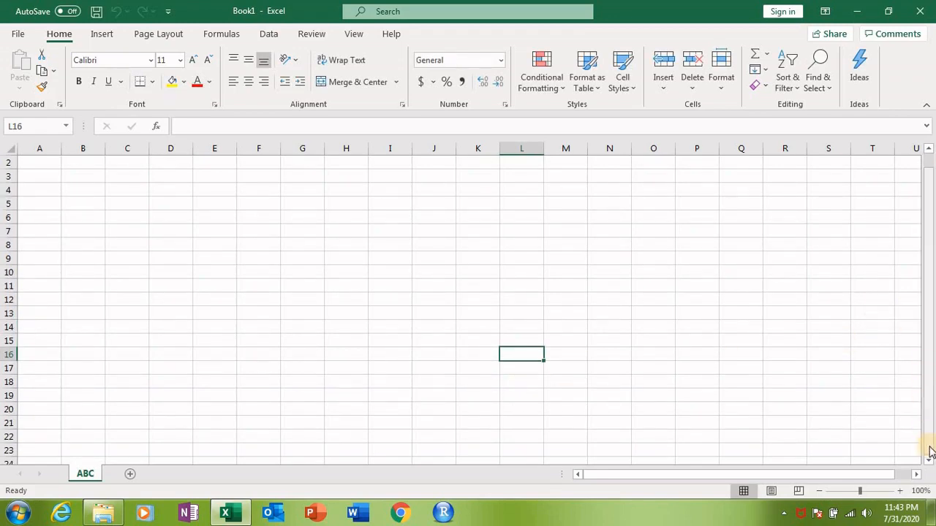
left_click_drag(931, 464, 932, 262)
left_click_drag(919, 481, 919, 481)
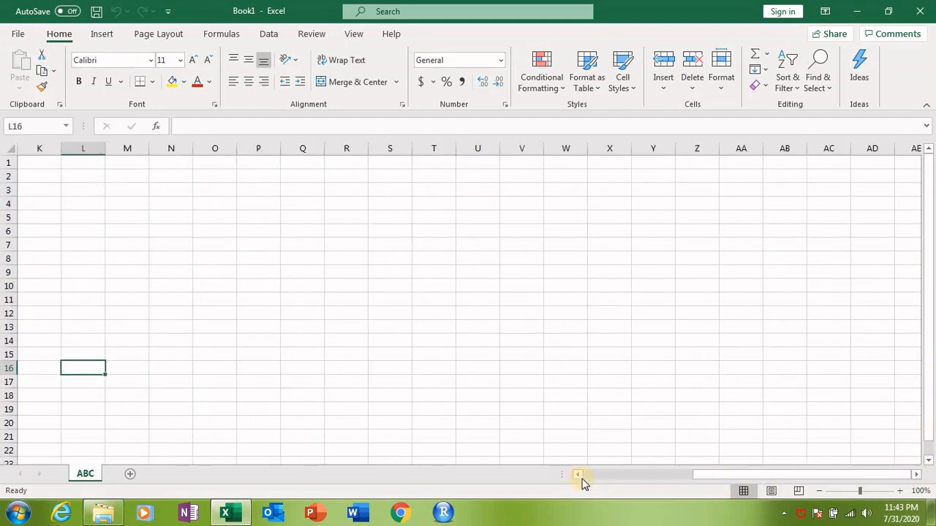
left_click_drag(578, 477, 579, 476)
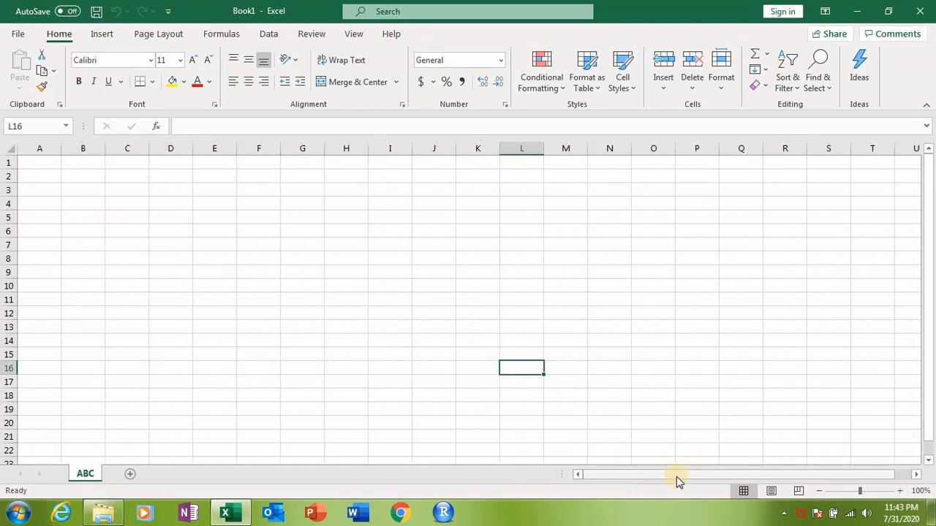
left_click_drag(677, 481, 627, 478)
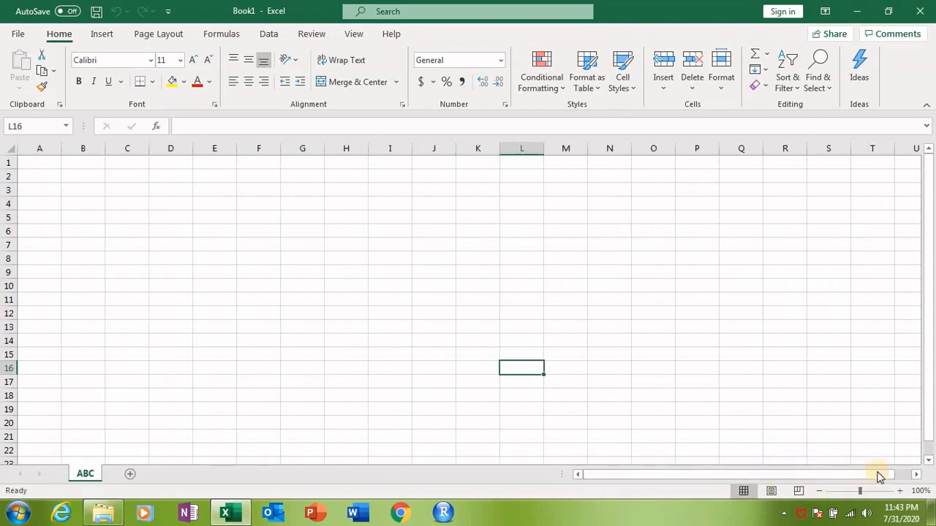
left_click_drag(917, 479, 580, 475)
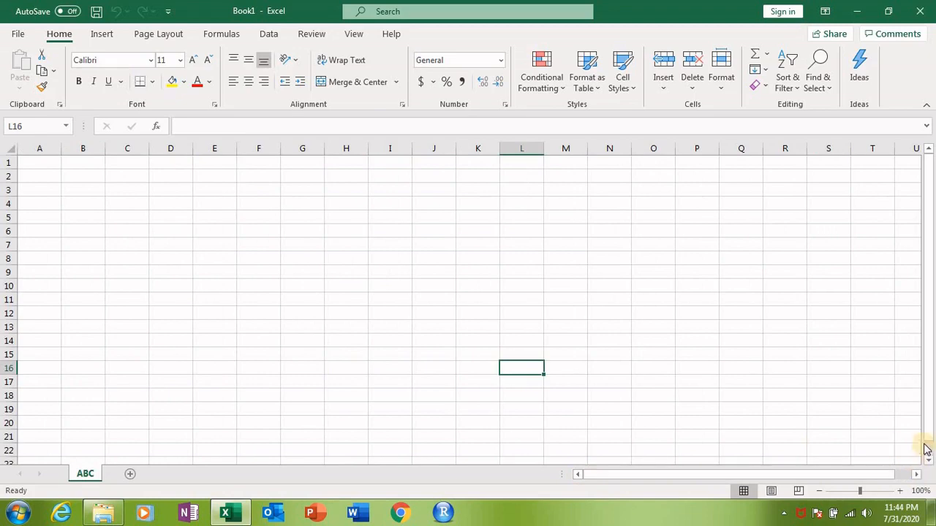
left_click_drag(930, 465, 929, 344)
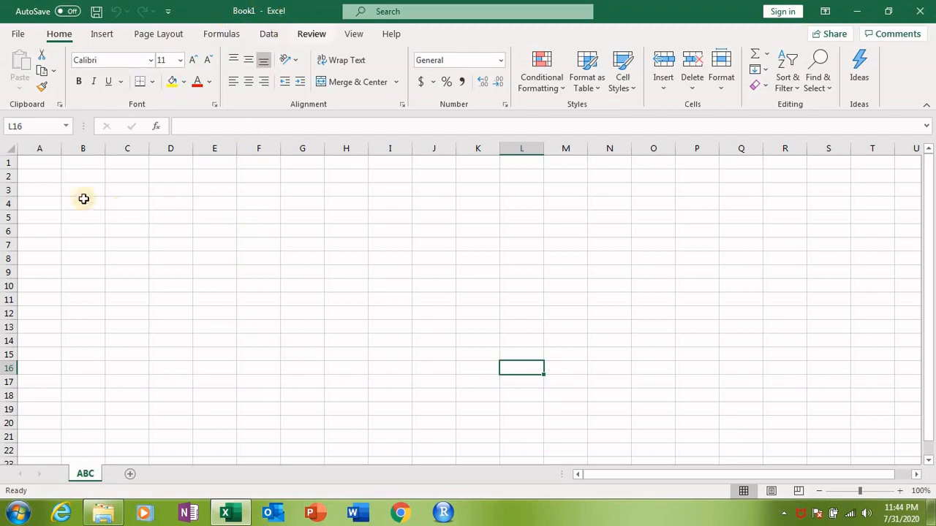
left_click(43, 163)
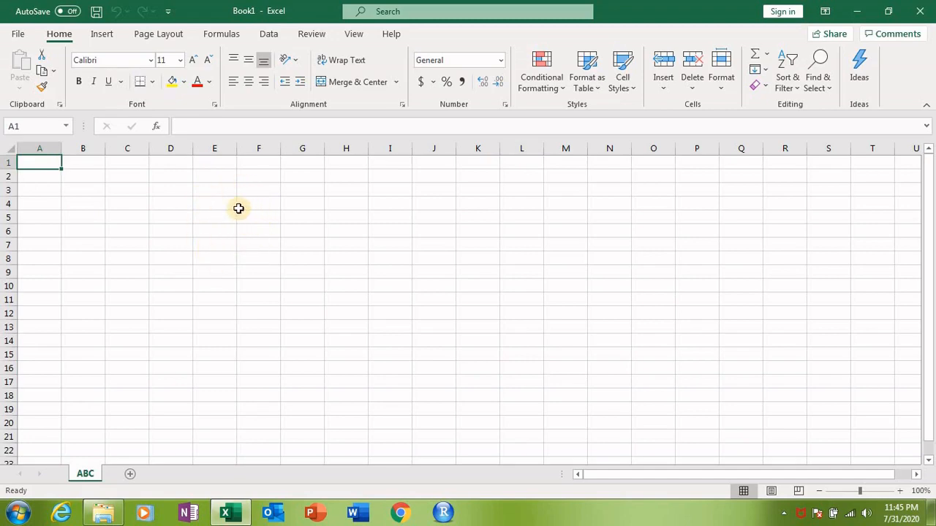
- Enter the person's first name in cell H6 and the number 102 in cell H8
left_click(339, 231)
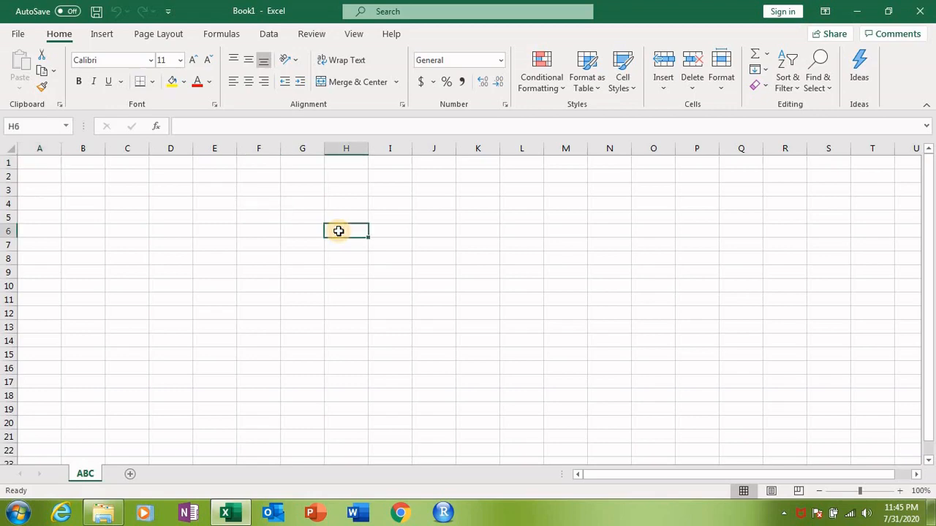
type("Ro")
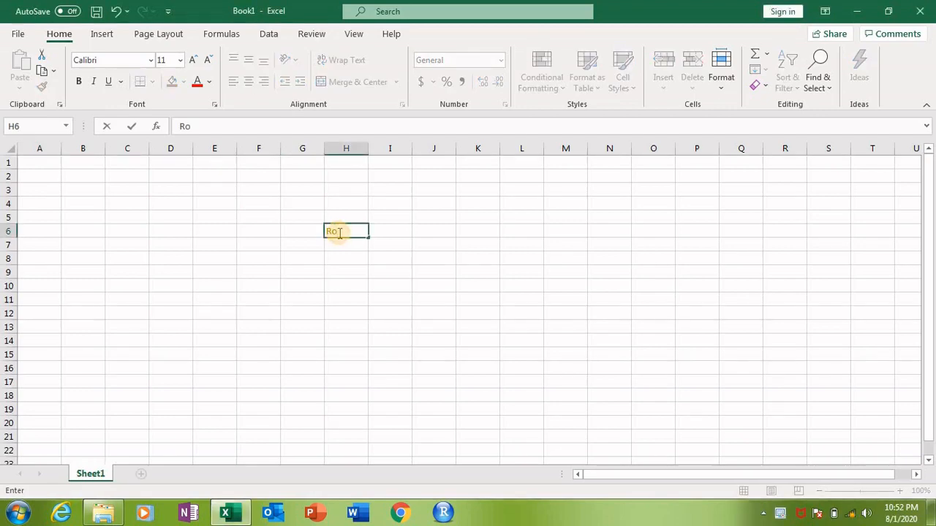
type("hit")
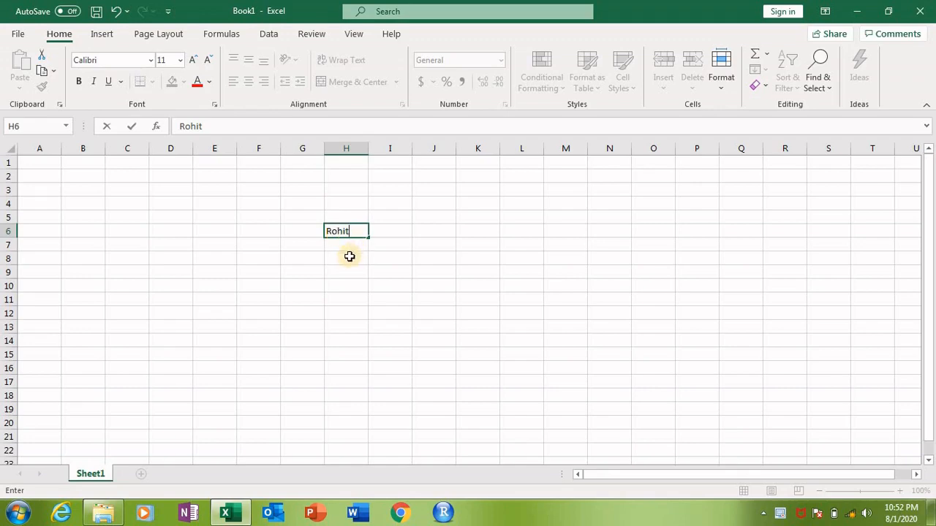
left_click(350, 256)
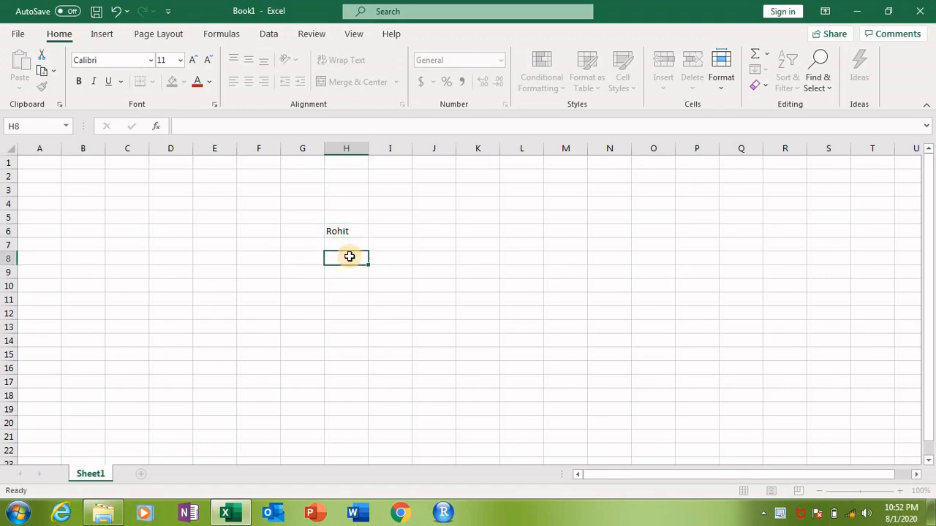
type("102")
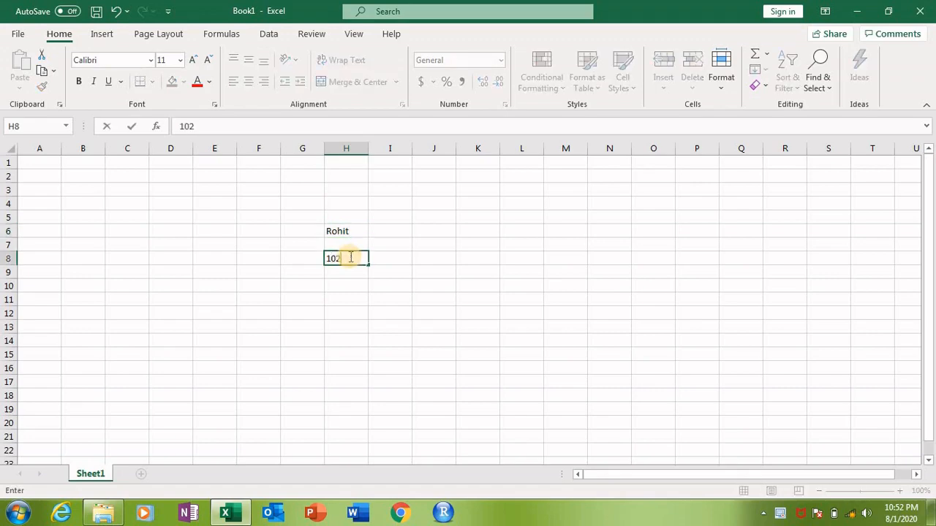
- Enter the date 02-july-2020 in cell J6
left_click(431, 233)
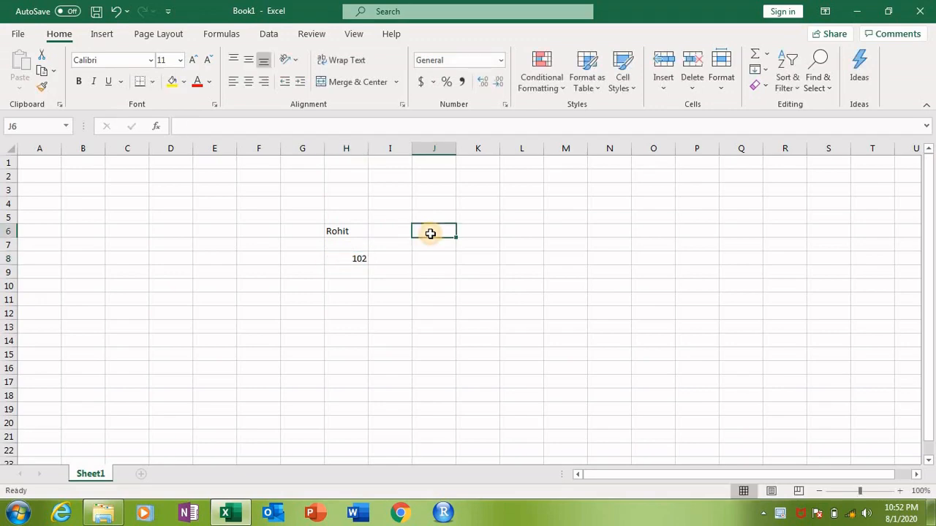
type("0")
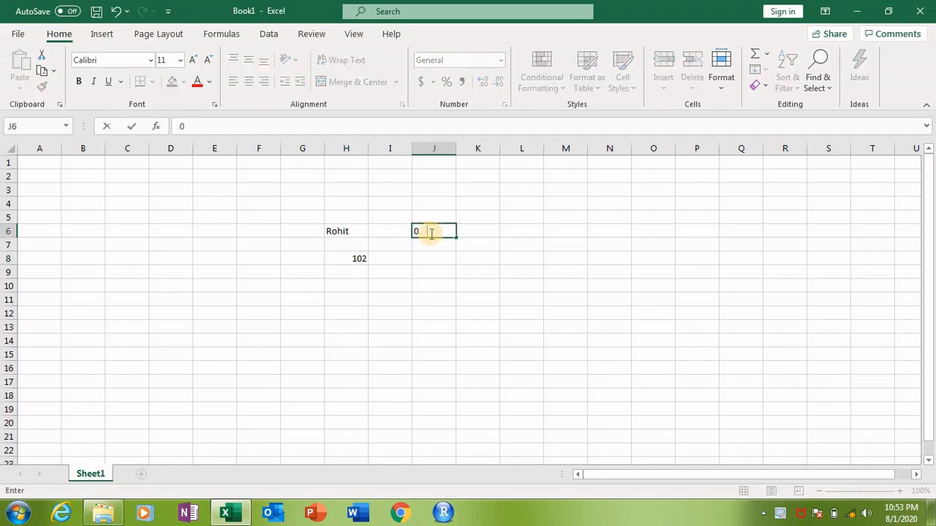
type("2-july-20")
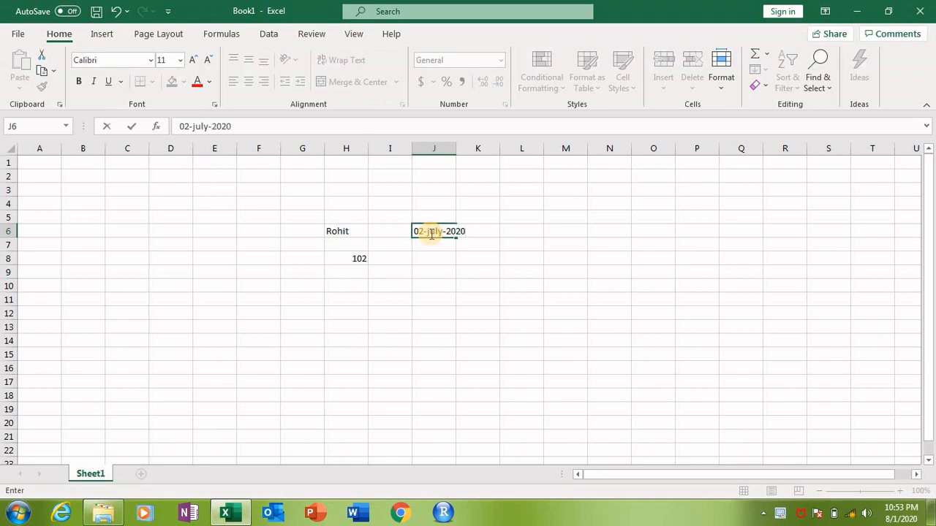
type("20")
key("Return")
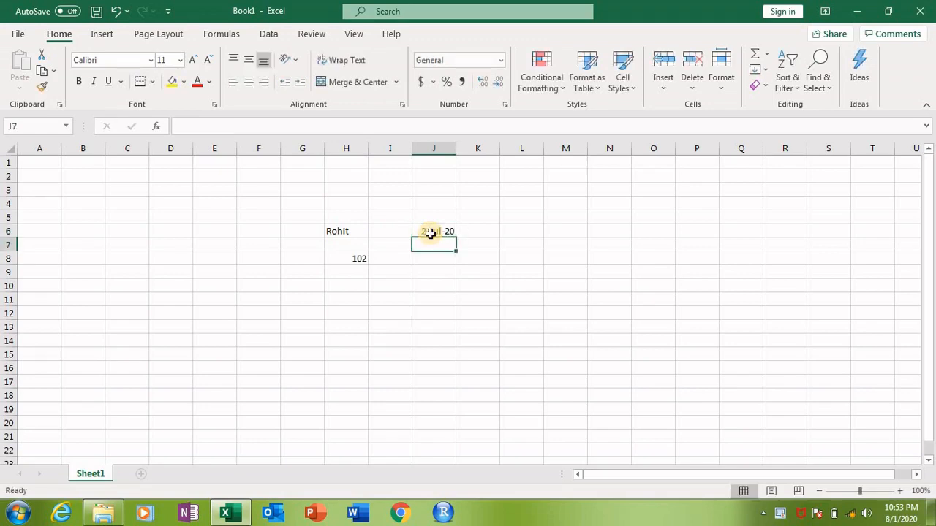
- Enter the all-numeric date 02-07-2020 in cell J8
key("Return")
type("02")
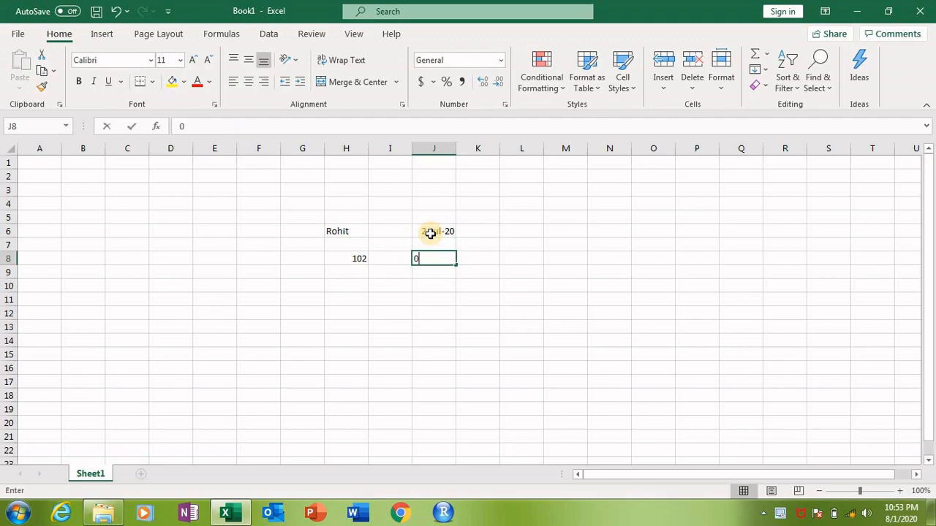
type("07")
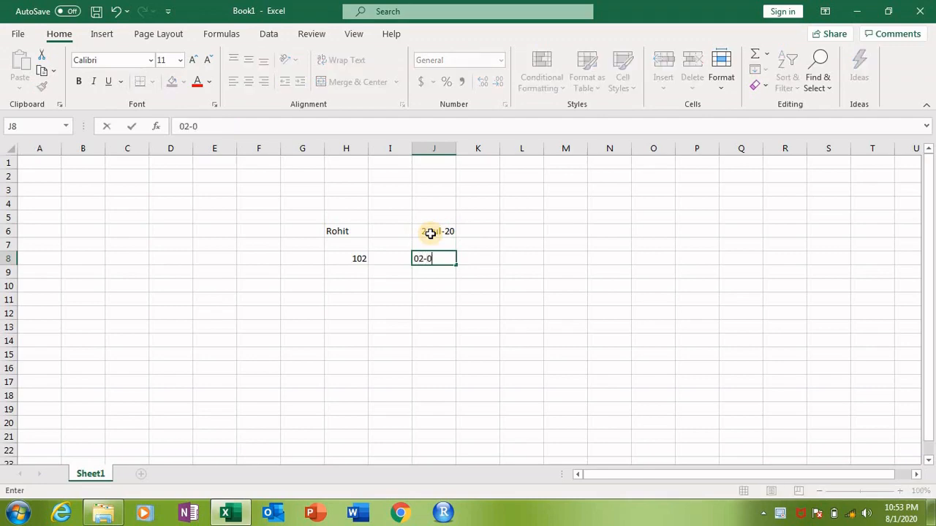
type("-2020")
key("Return")
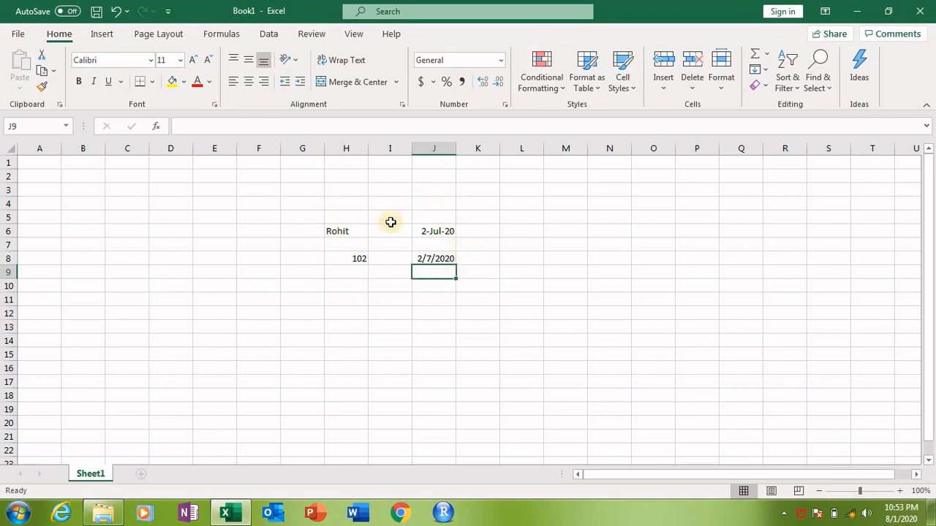
- Enter the number 45 in cell E4
left_click(215, 204)
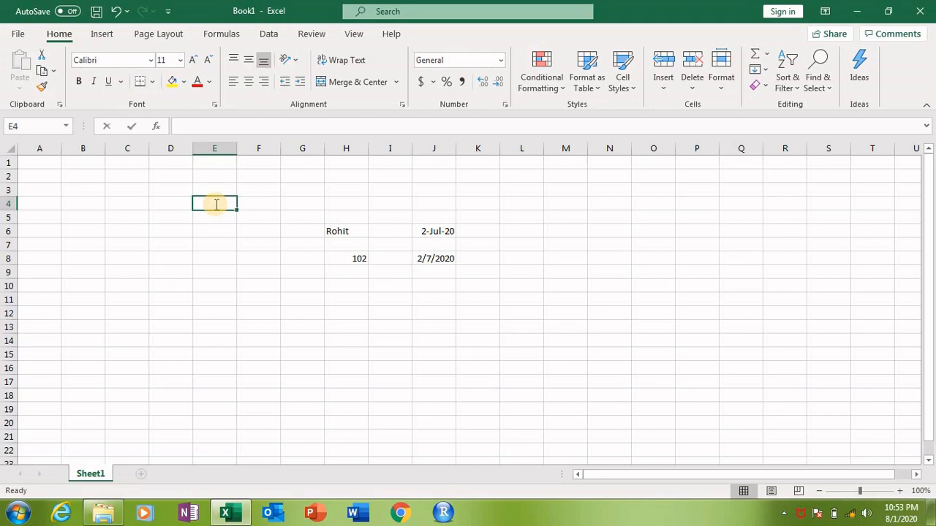
type("45")
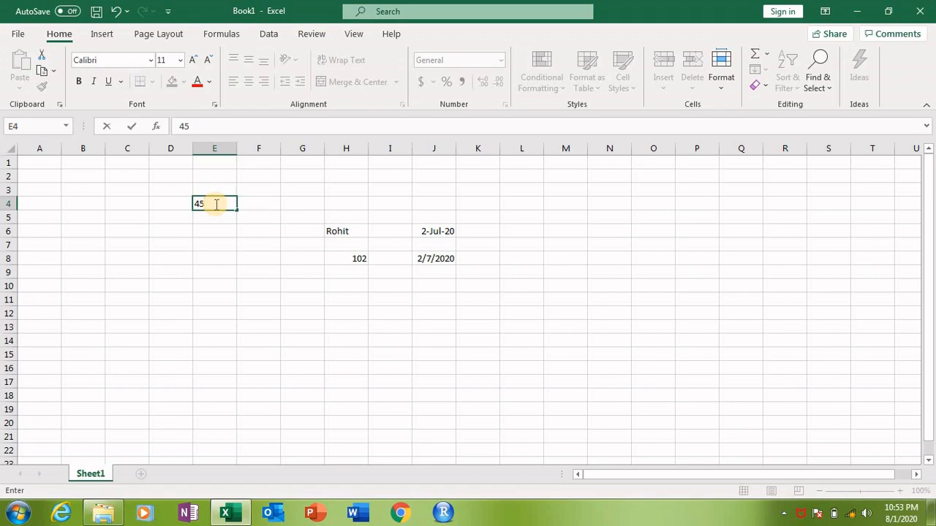
key("Return")
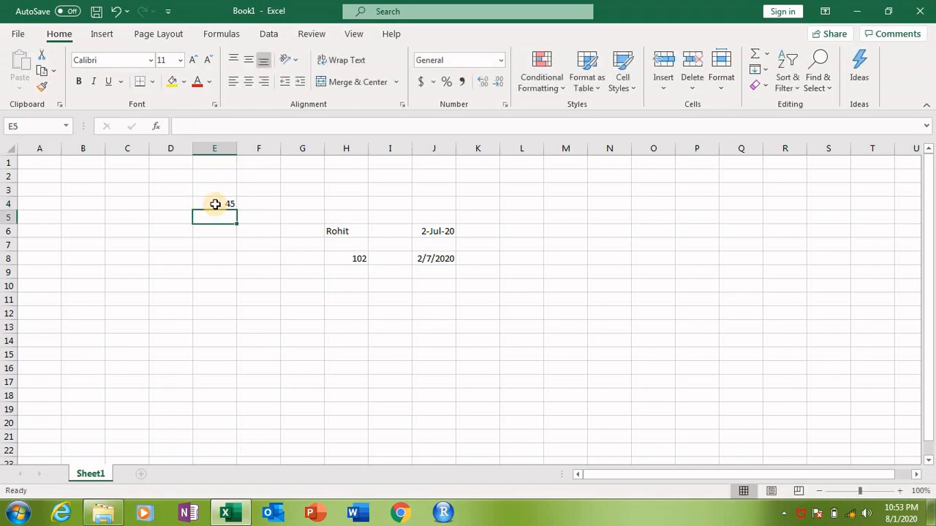
- Clear the contents of cell E4 and undo that deletion
left_click(215, 204)
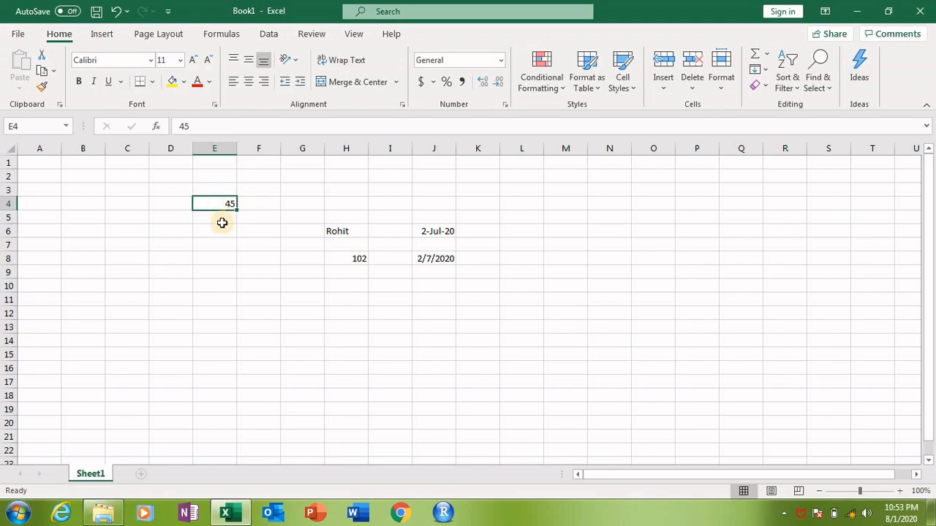
key("Delete")
key("ctrl+z")
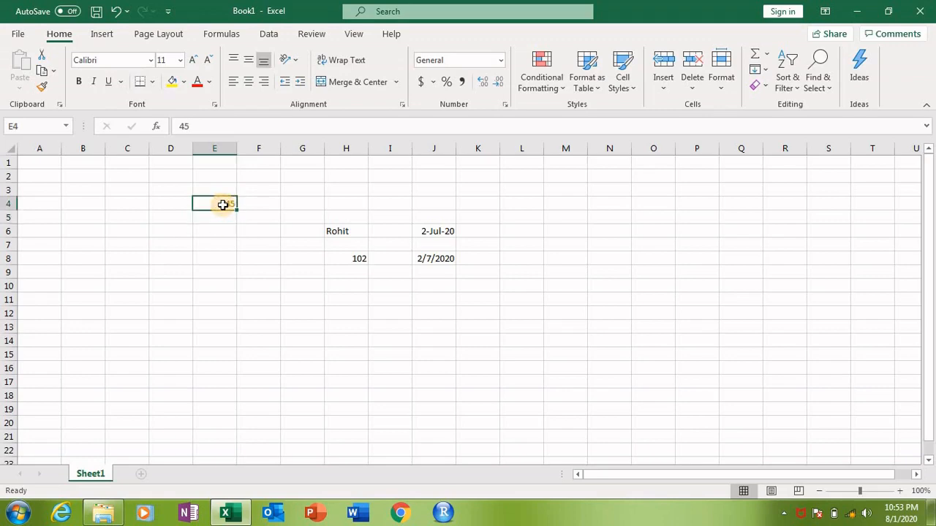
- Delete the number in cell E4 and move the selection to cell E7
left_click(223, 259)
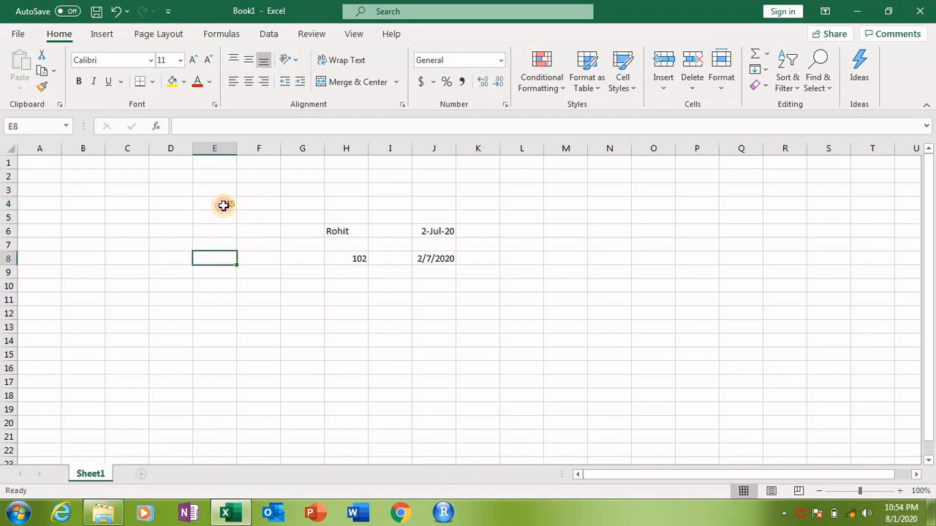
left_click(223, 206)
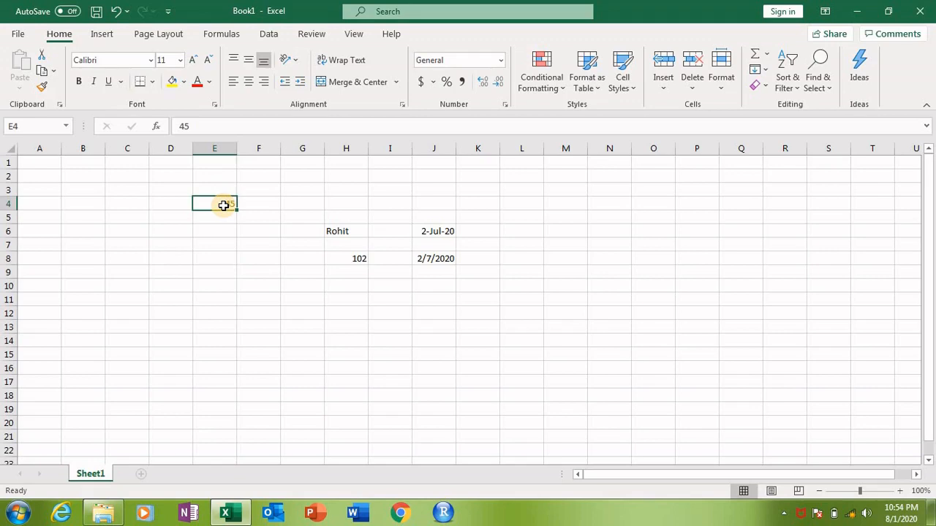
key("Delete")
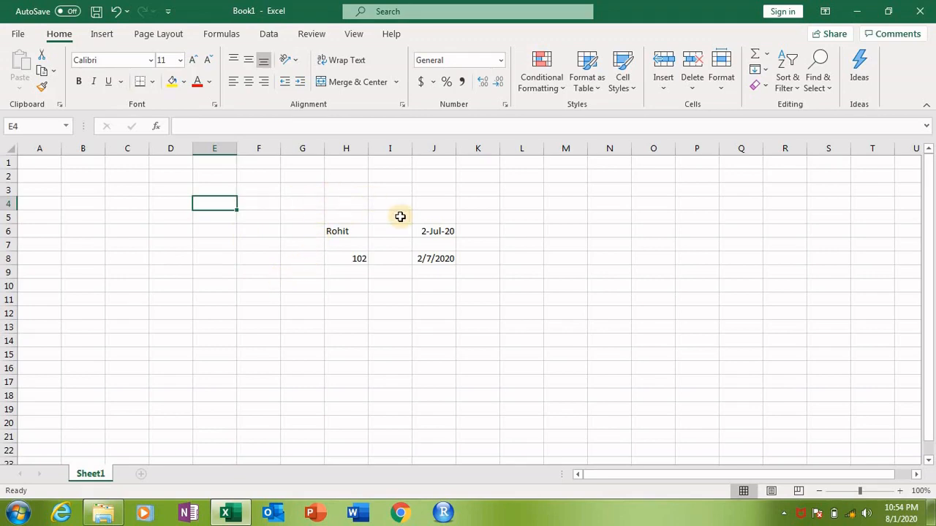
left_click(220, 246)
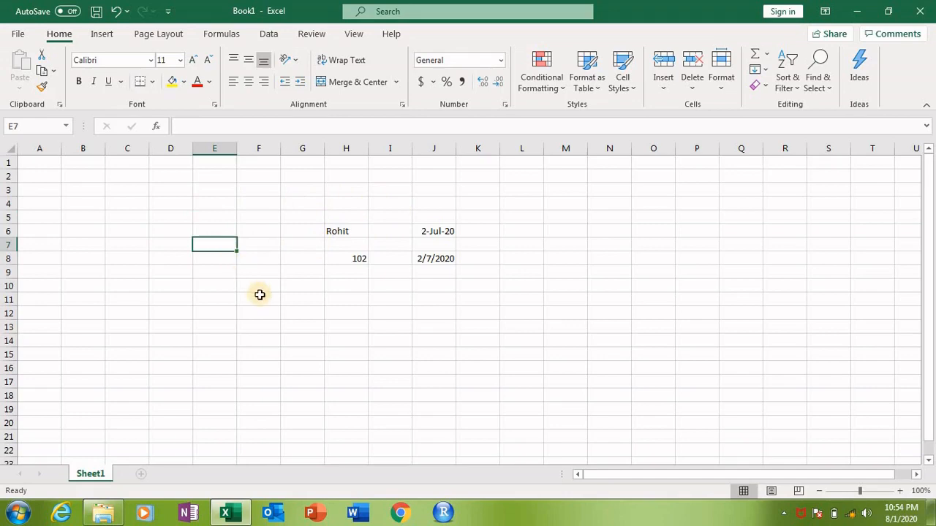
- Clear the contents of the cell range H6:J8 in one go
left_click(333, 232)
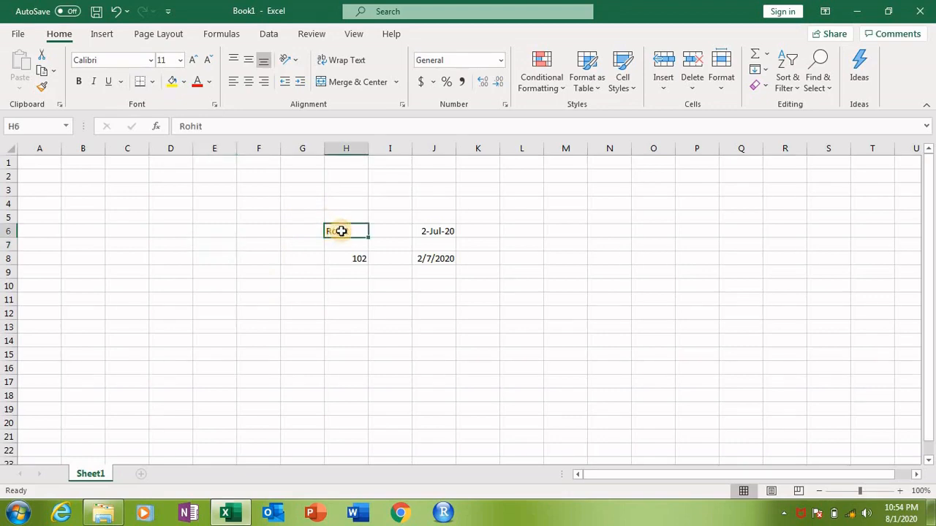
left_click_drag(349, 232, 427, 259)
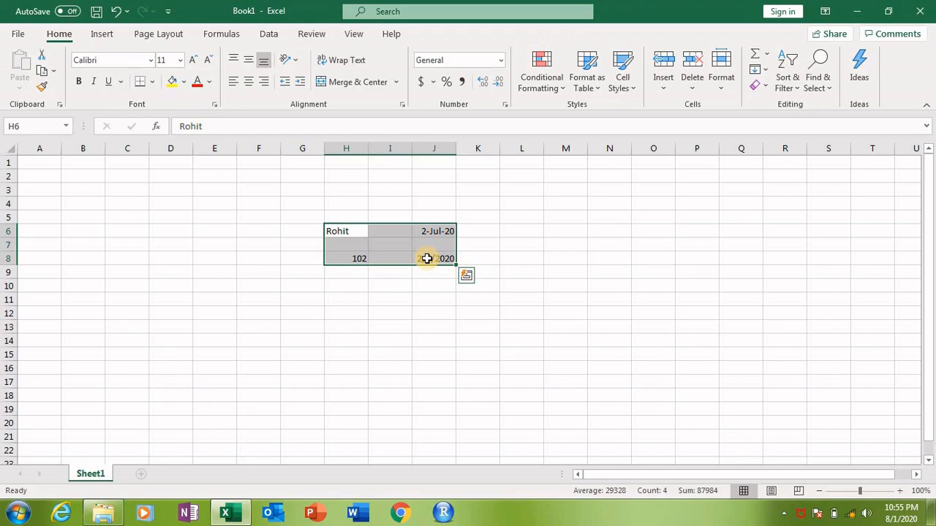
key("Delete")
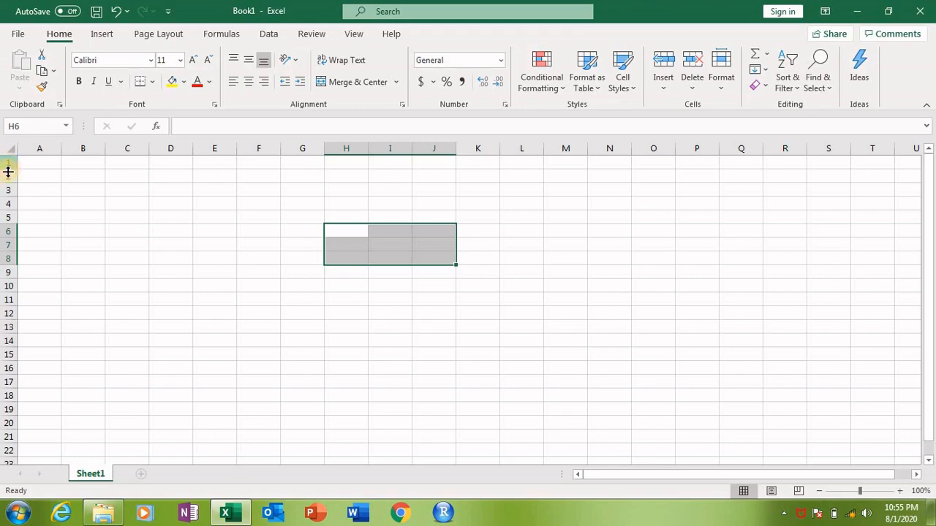
- Select the entire rows 5, 12 and 3 one after another, followed by the entire column D
left_click(6, 216)
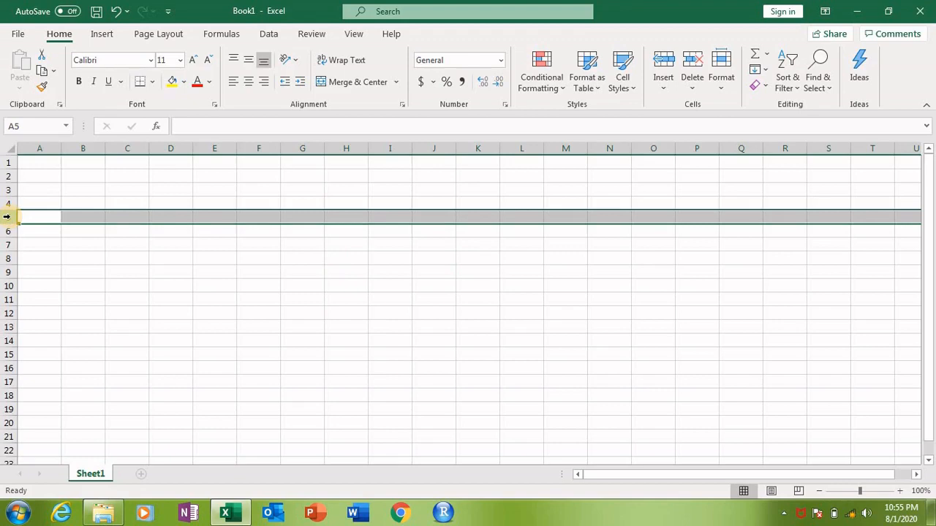
left_click(4, 314)
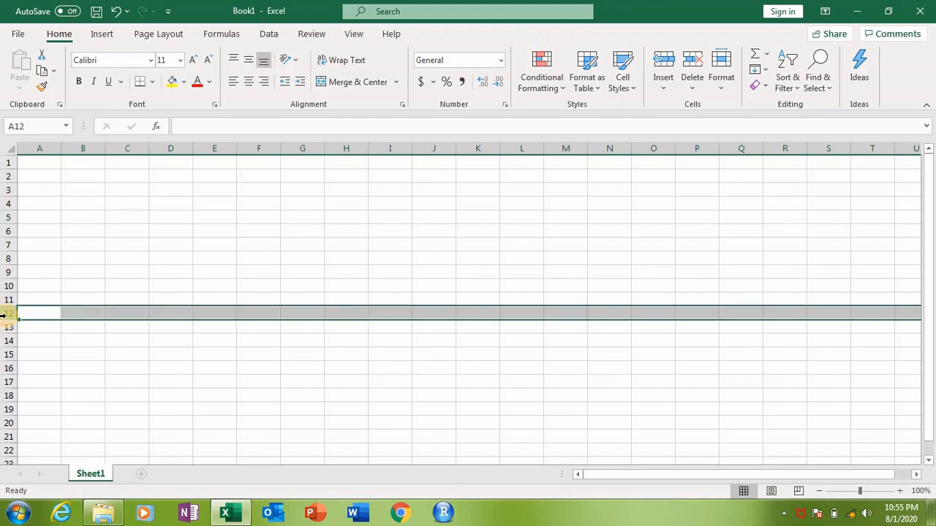
left_click(4, 191)
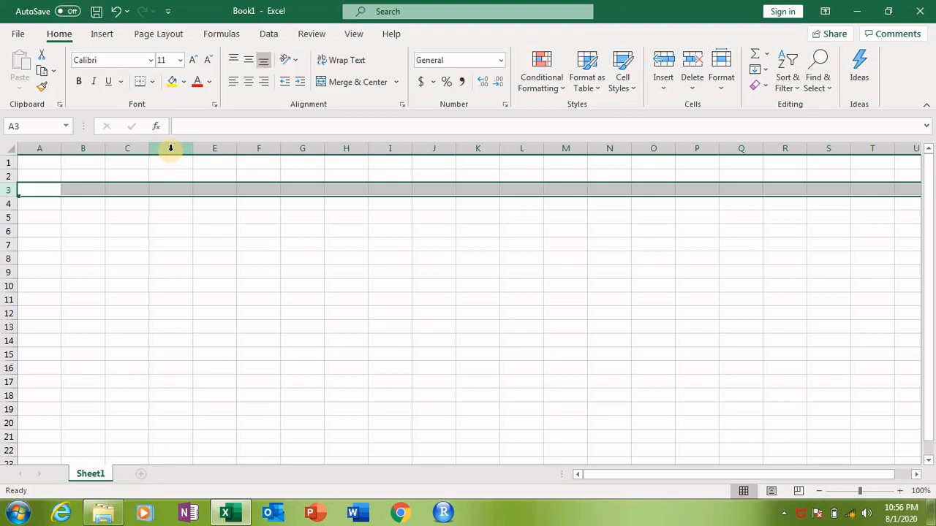
left_click(170, 148)
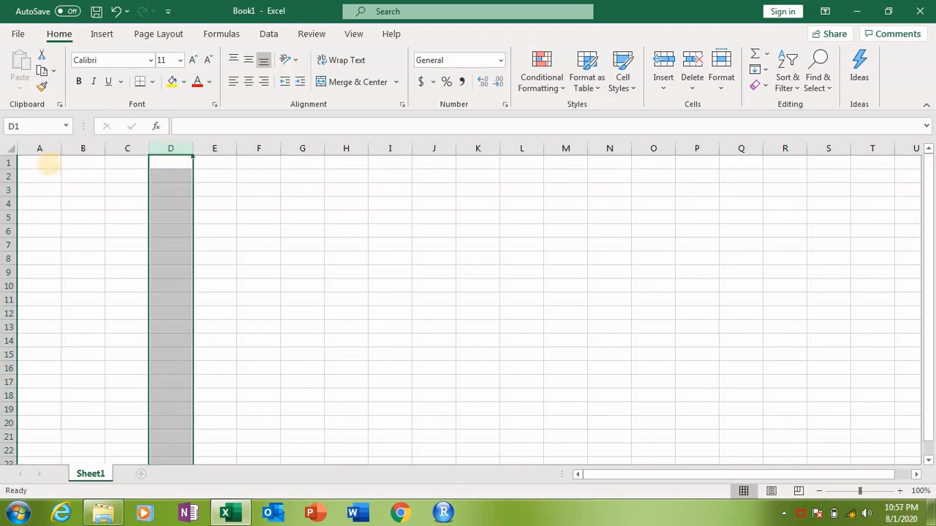
- Enter the column heading SL.No. in cell A1
left_click(49, 163)
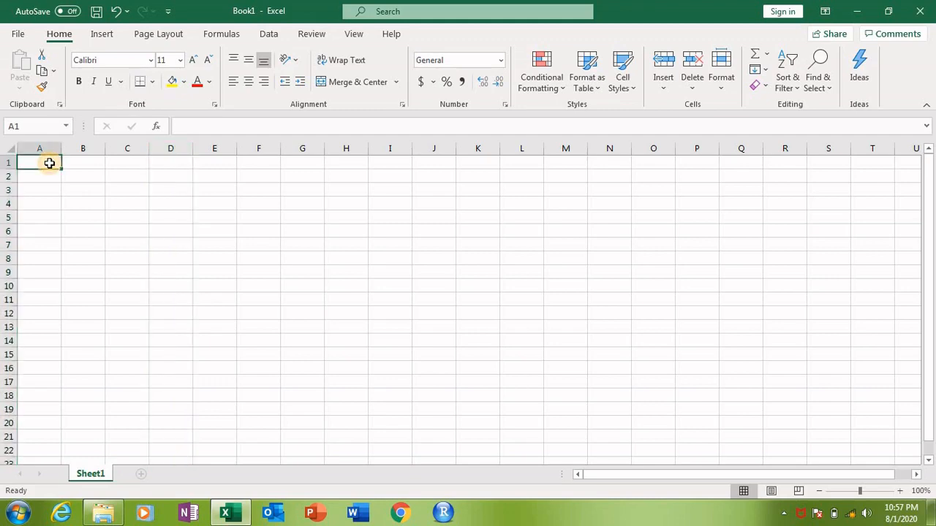
type("SL")
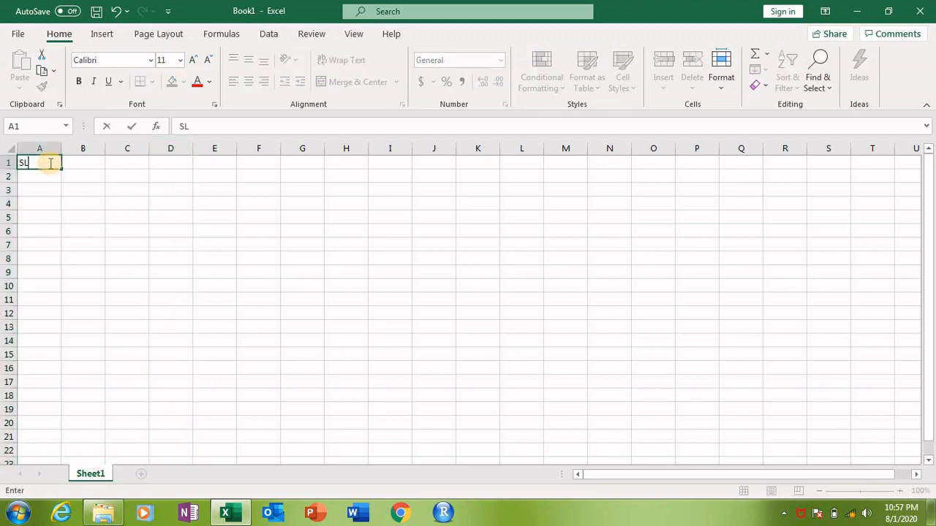
type(".No.")
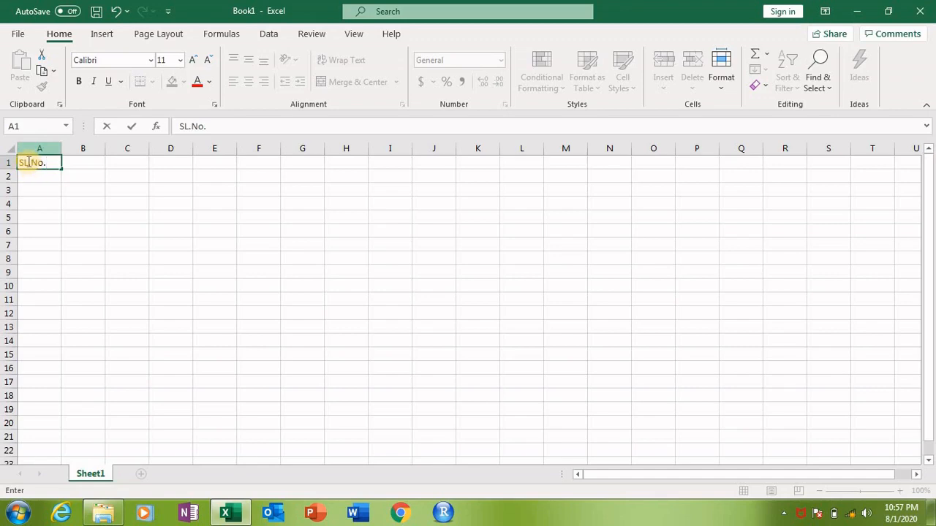
left_click(37, 164)
- Enter the serial numbers 1 to 5 one by one in cells A2 to A6 under the SL.No. heading
left_click(40, 177)
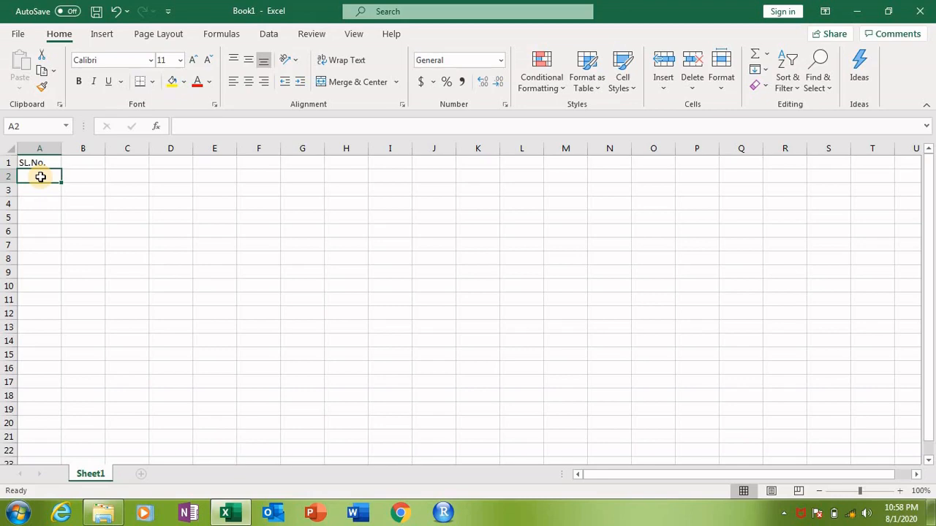
type("1")
key("Return")
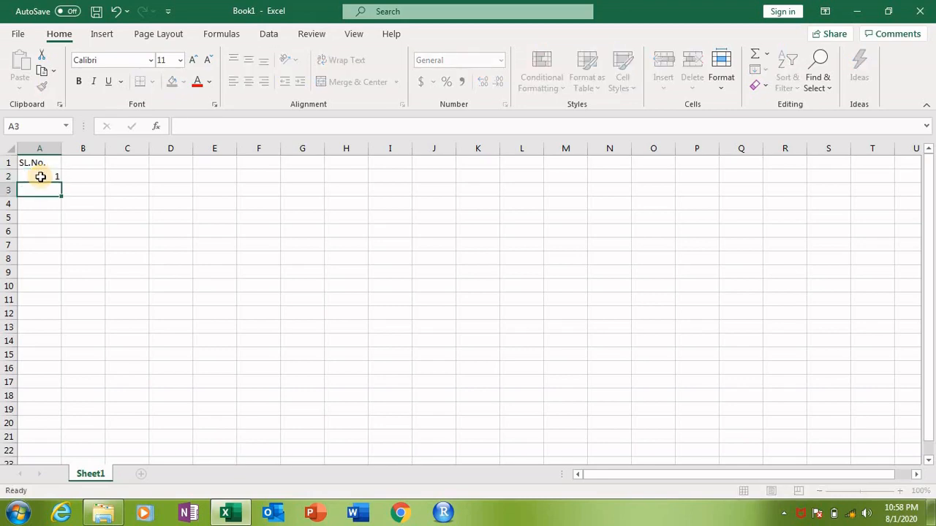
type("2")
key("Return")
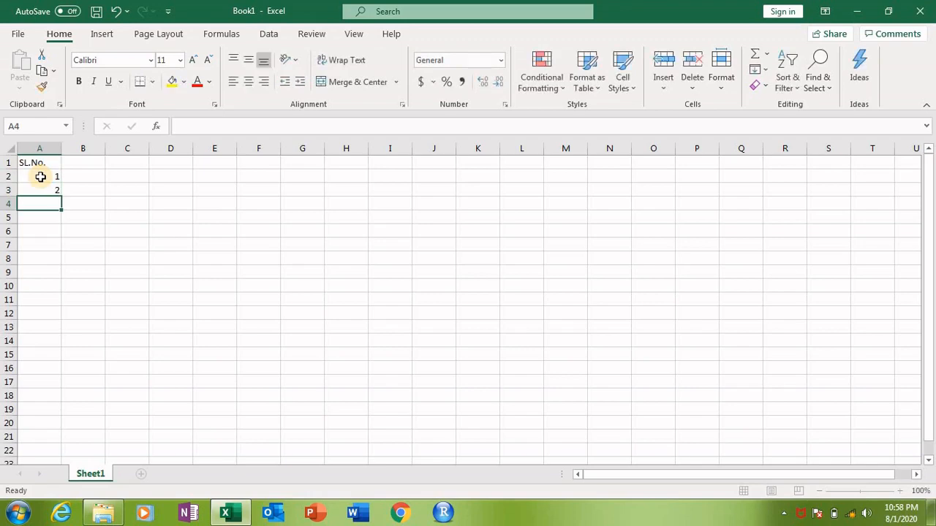
type("3")
key("Return")
type("4")
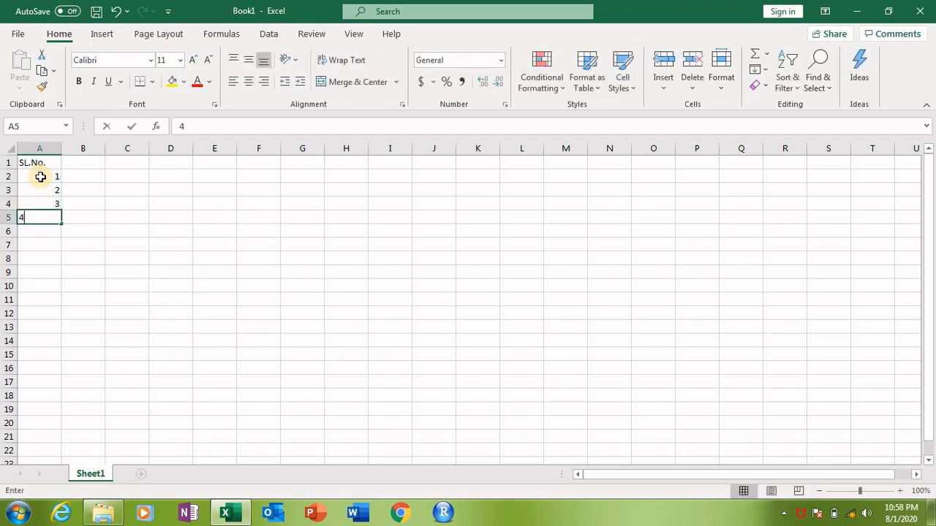
key("Return")
type("5")
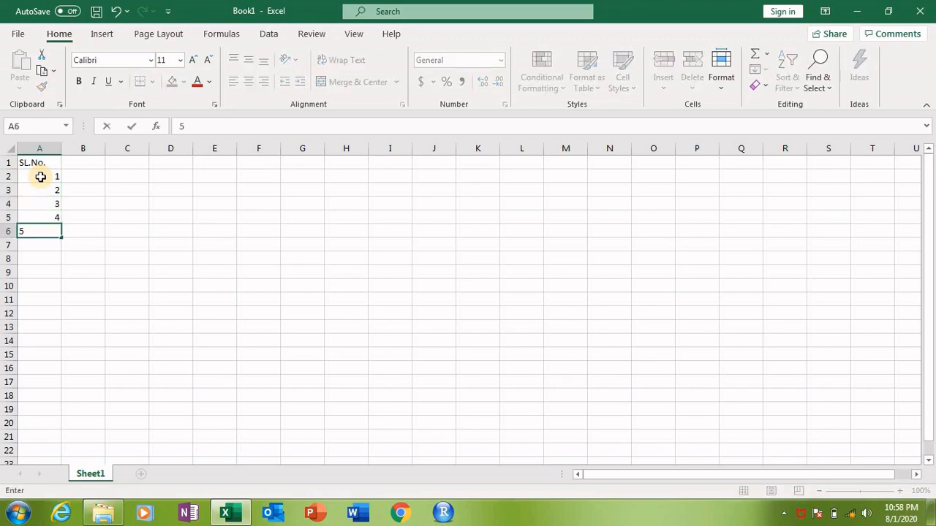
key("Return")
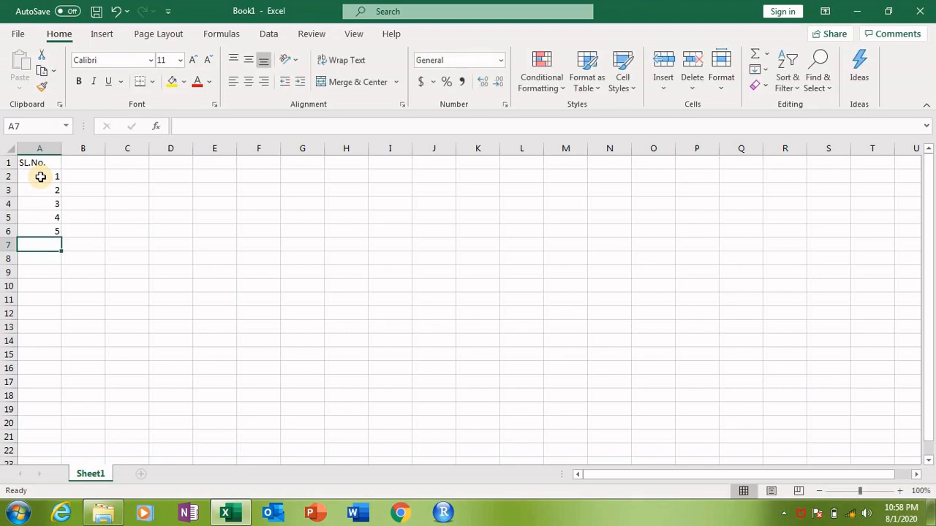
- Enter the starting numbers 1 and 2 in cells B2 and B3
left_click(83, 176)
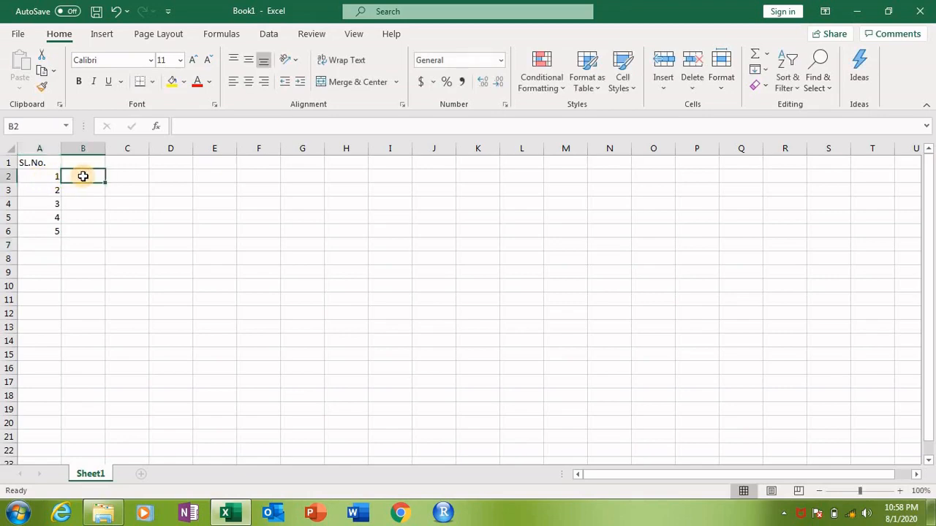
type("1")
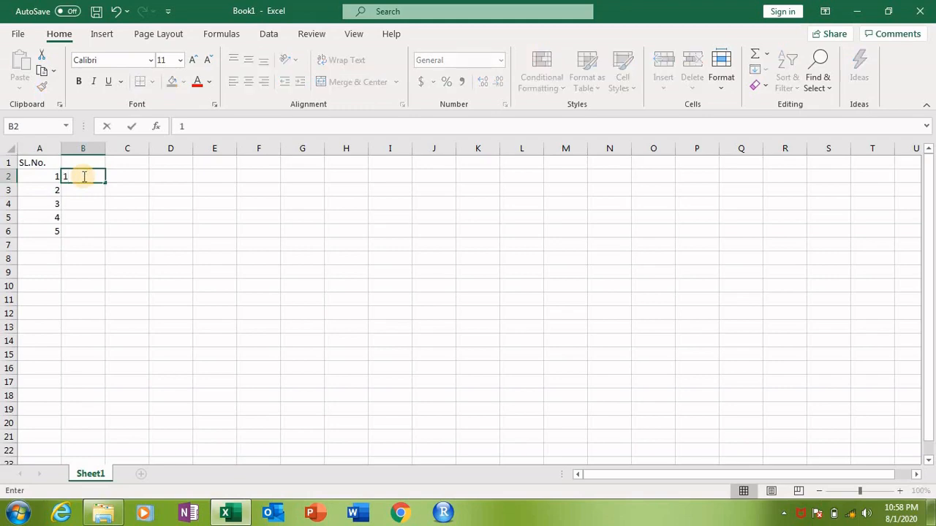
key("Return")
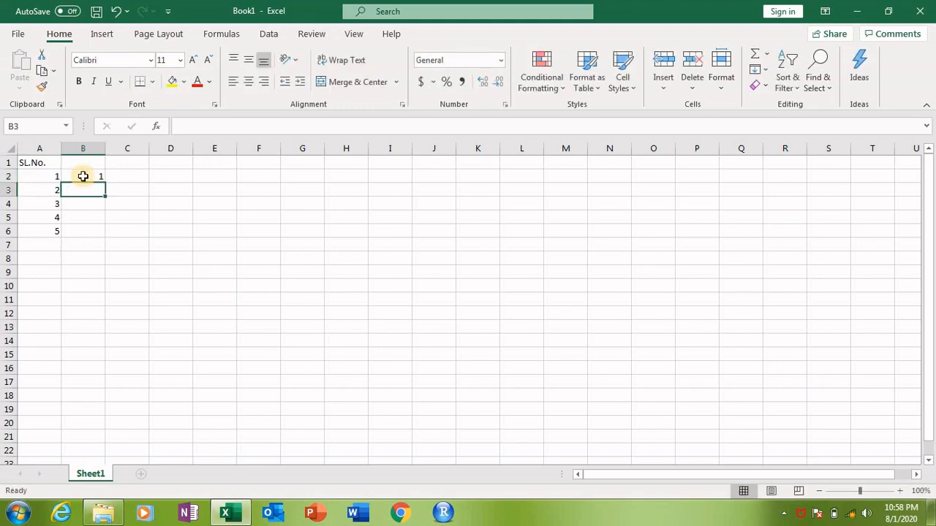
type("2")
key("Return")
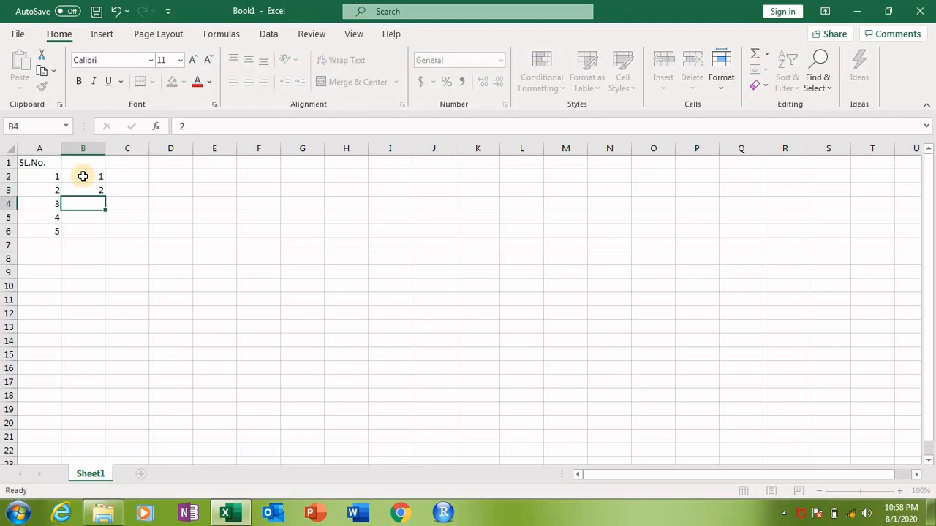
- Extend the number series from cells B2:B3 down to cell B21 with AutoFill
left_click_drag(83, 176, 87, 190)
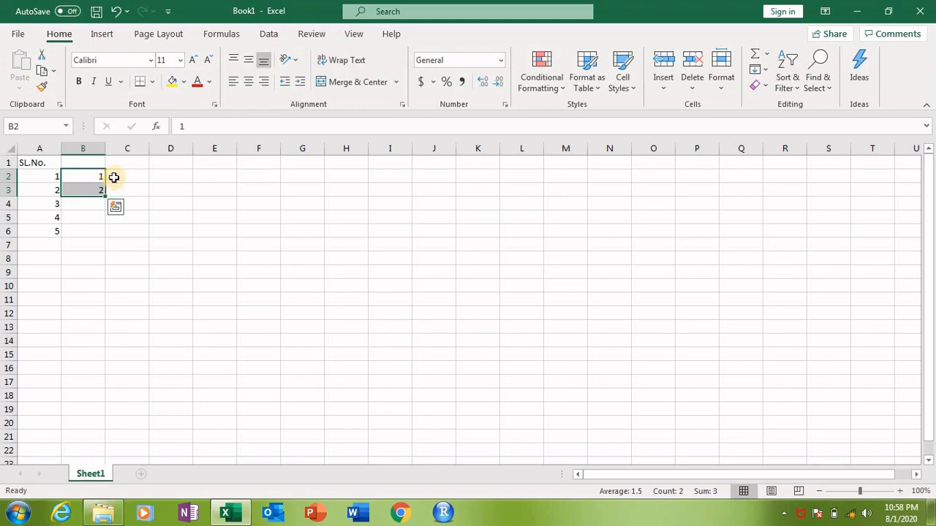
left_click(117, 177)
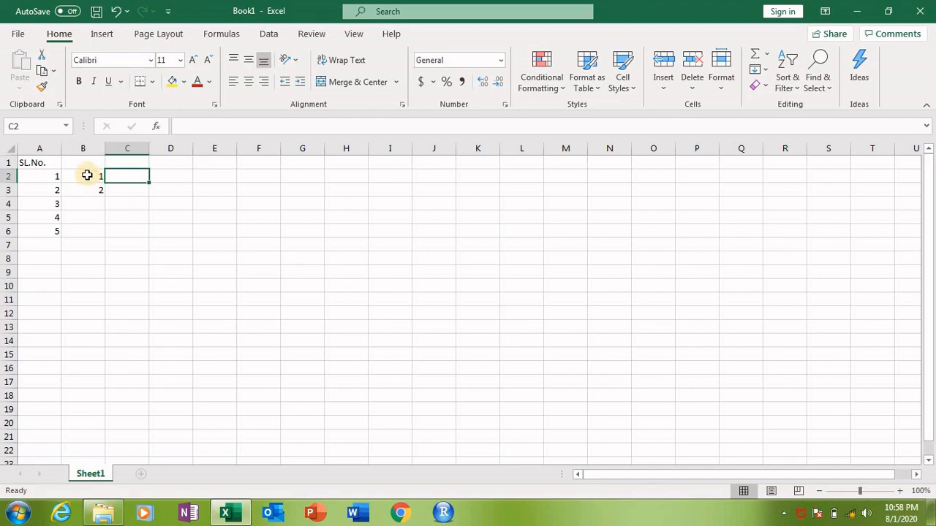
left_click(87, 177)
left_click_drag(87, 182, 87, 184)
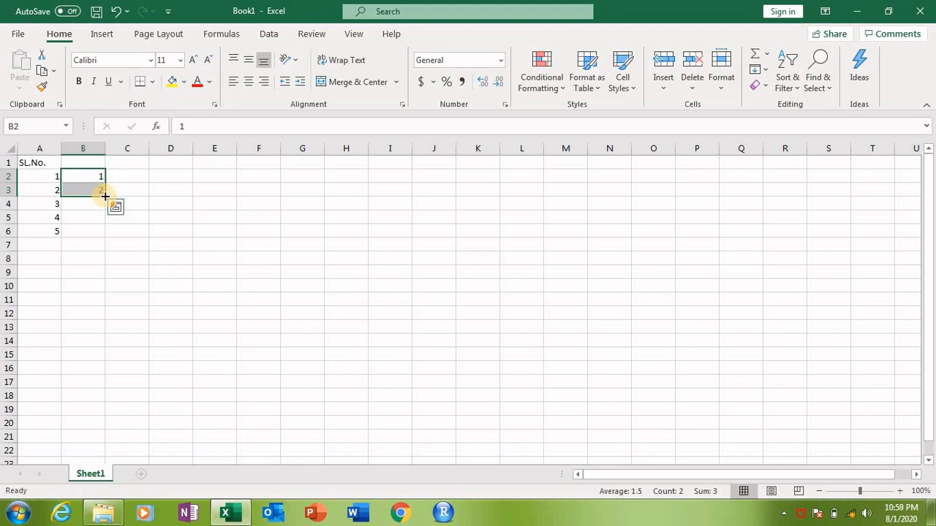
left_click_drag(105, 195, 103, 439)
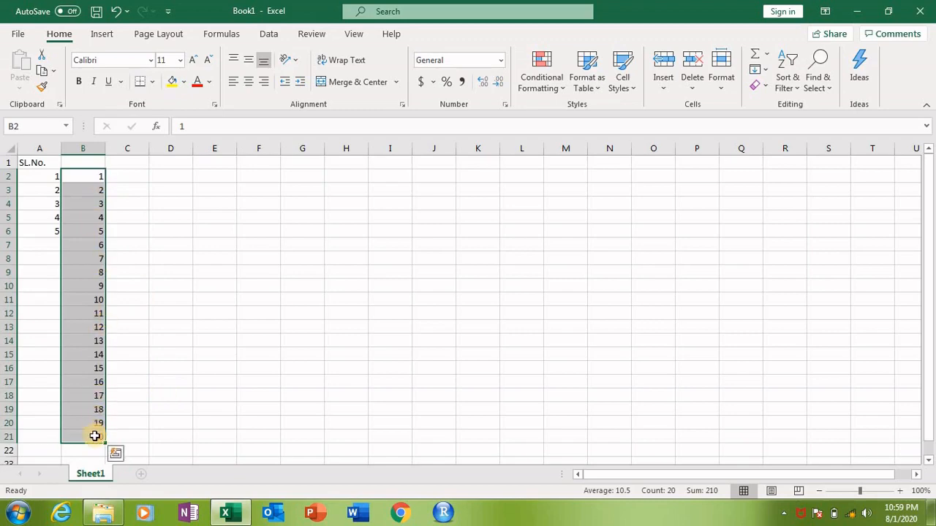
- Enter Monday and Tuesday in cells C2 and C3 and AutoFill the weekday series down to cell C21
left_click(129, 180)
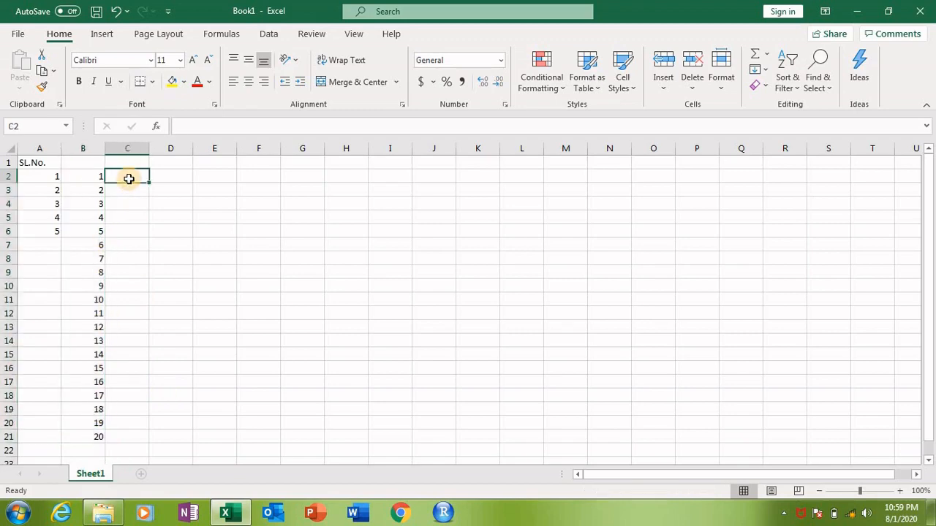
type("Monday")
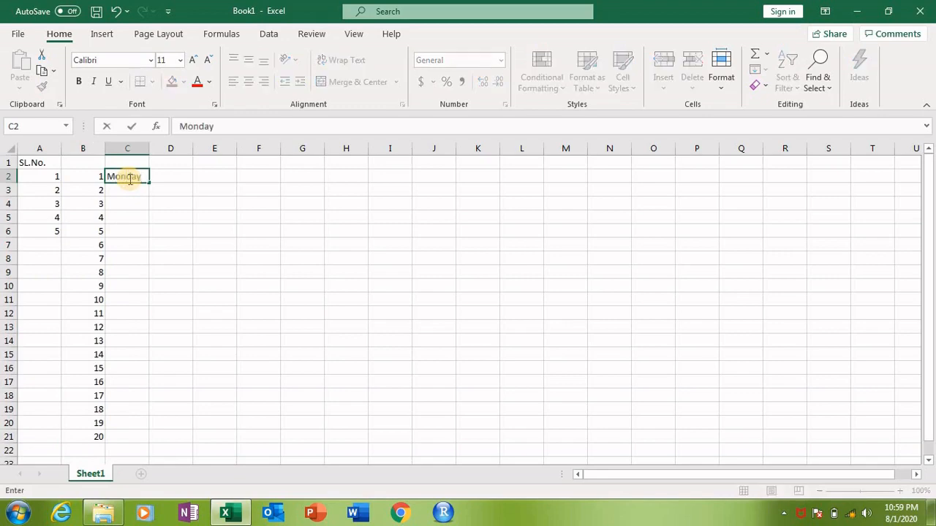
key("Return")
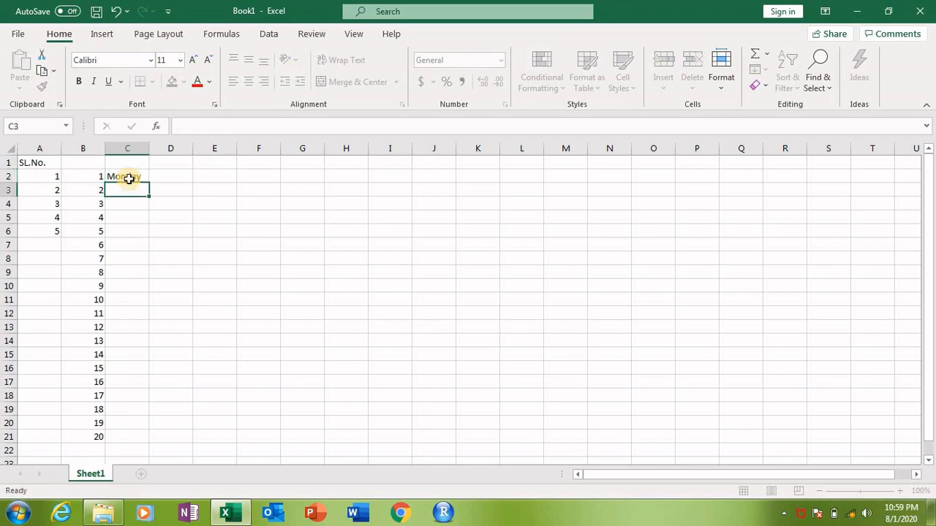
type("Tuesday")
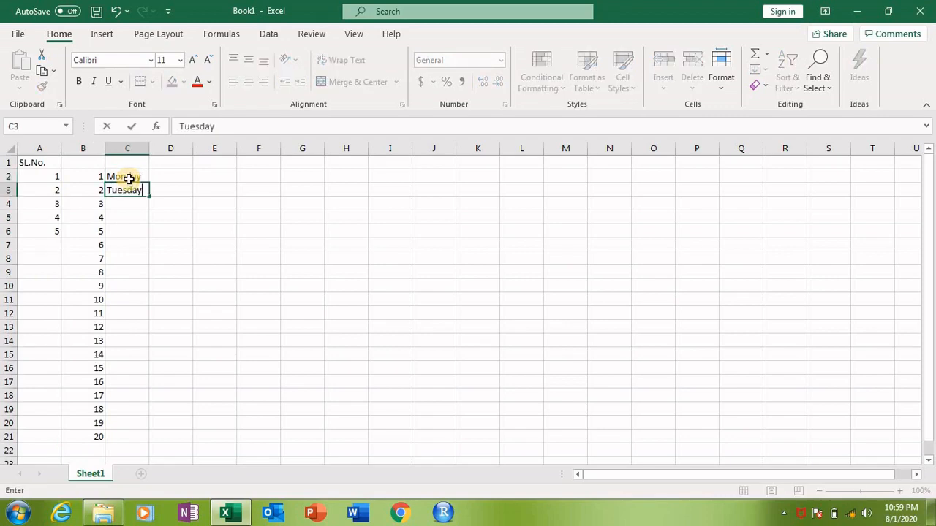
left_click_drag(129, 179, 138, 193)
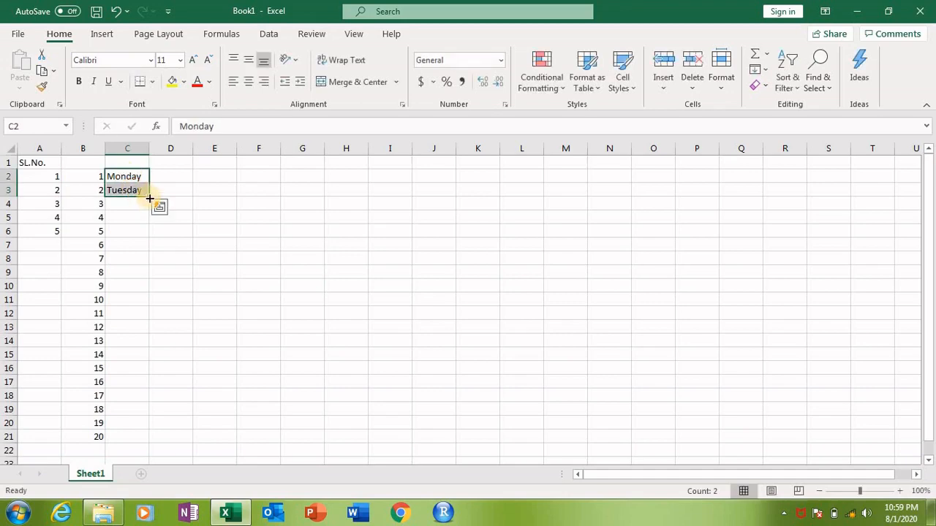
left_click_drag(149, 196, 151, 441)
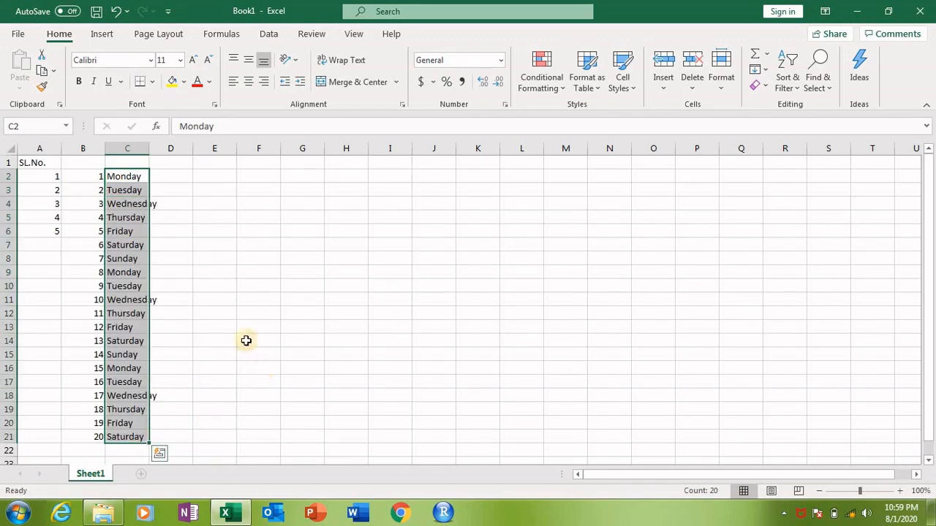
- Try entering the date as =01/07/2020 in cell D2, and clear the cell again
left_click(181, 176)
type("=")
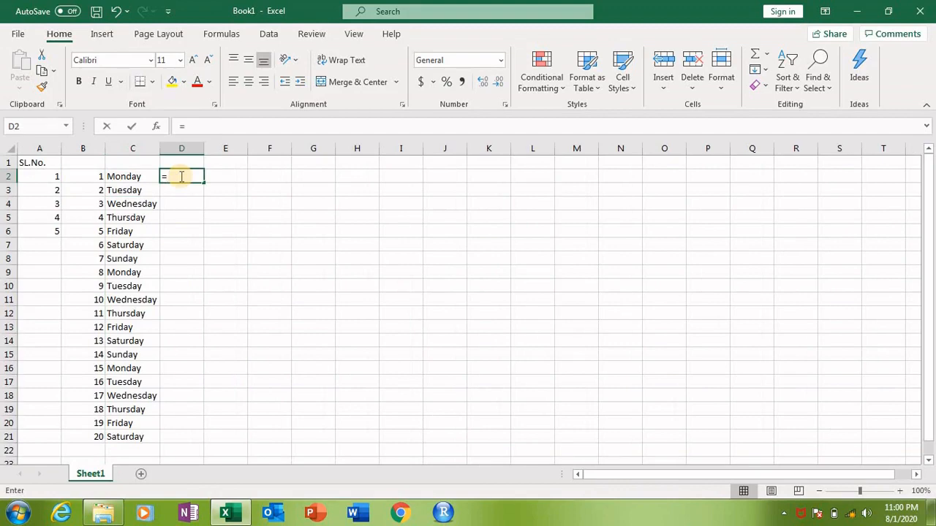
type("01")
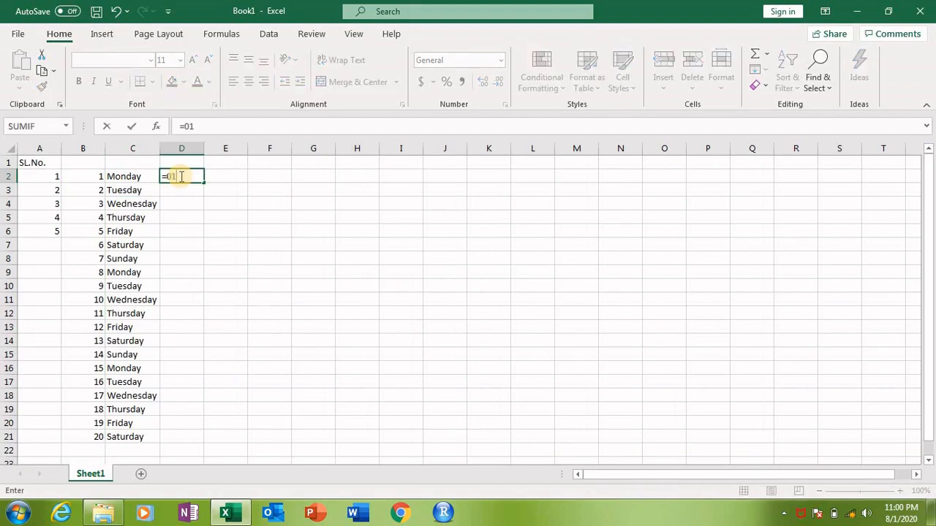
type("/07/2020")
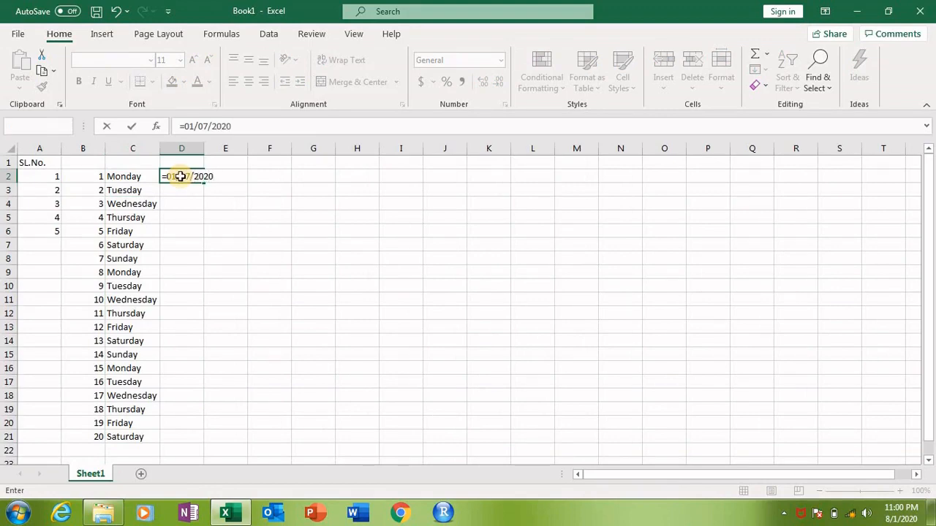
key("Return")
left_click(180, 176)
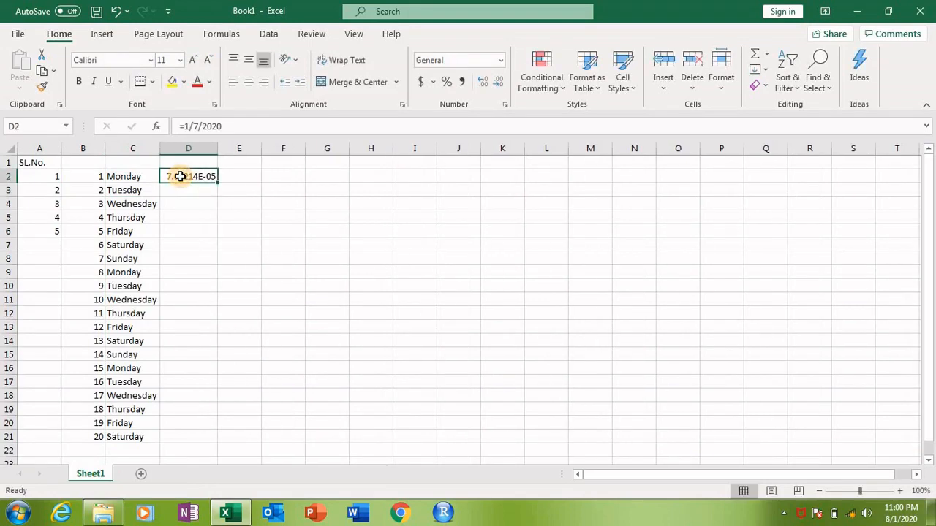
key("Delete")
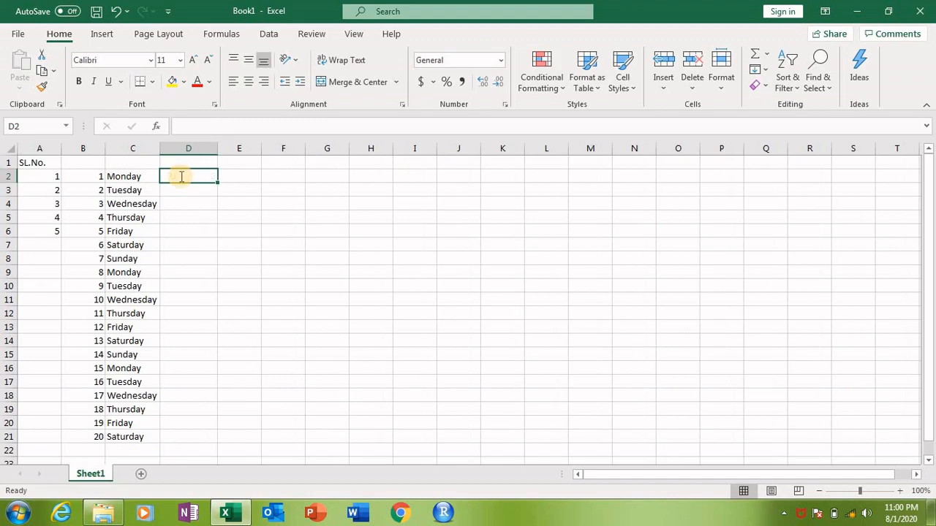
- Enter the dates 01/07/2020 and 2/7/2020 in cells D2 and D3 and AutoFill the series down to cell D21
type("01/0")
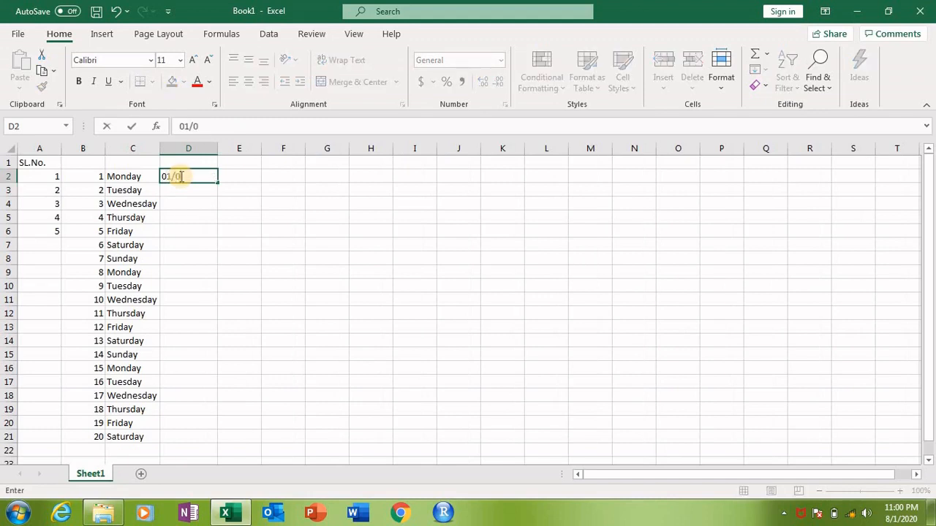
type("7/2020")
key("Return")
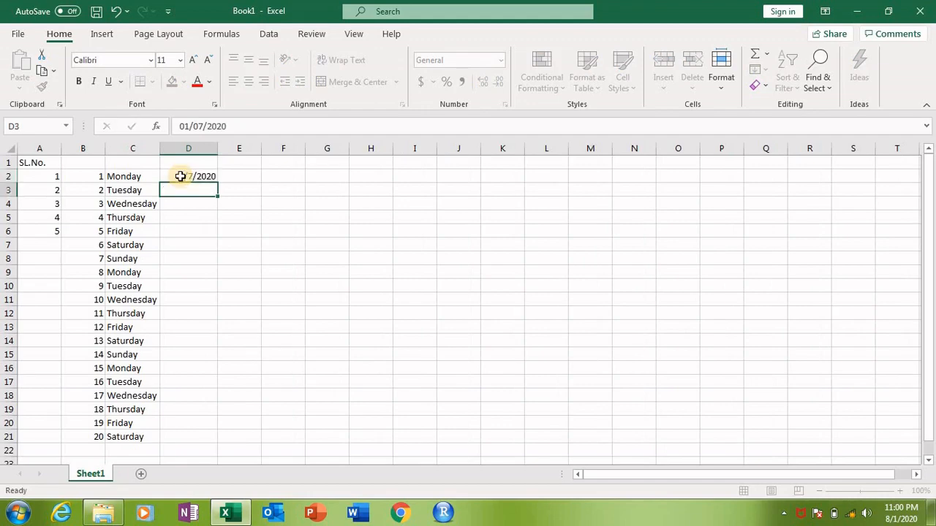
left_click(188, 176)
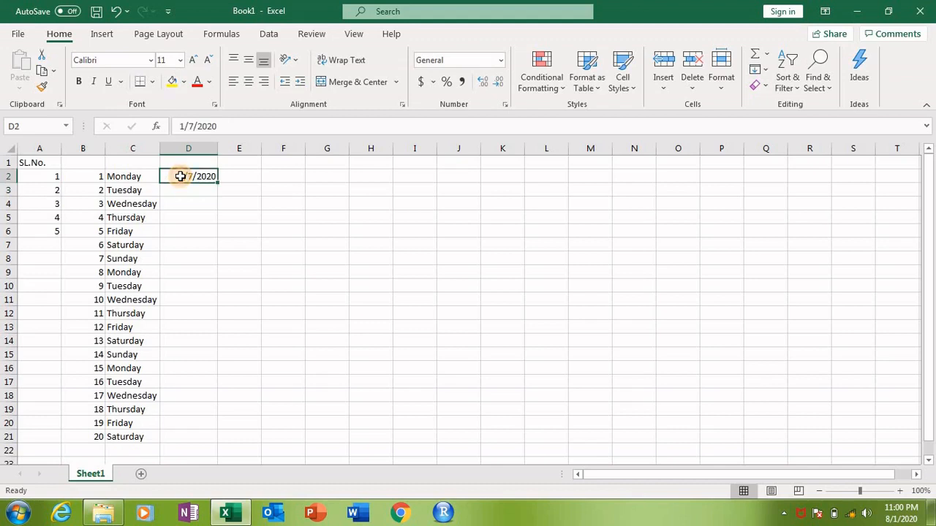
left_click(218, 183)
left_click(205, 191)
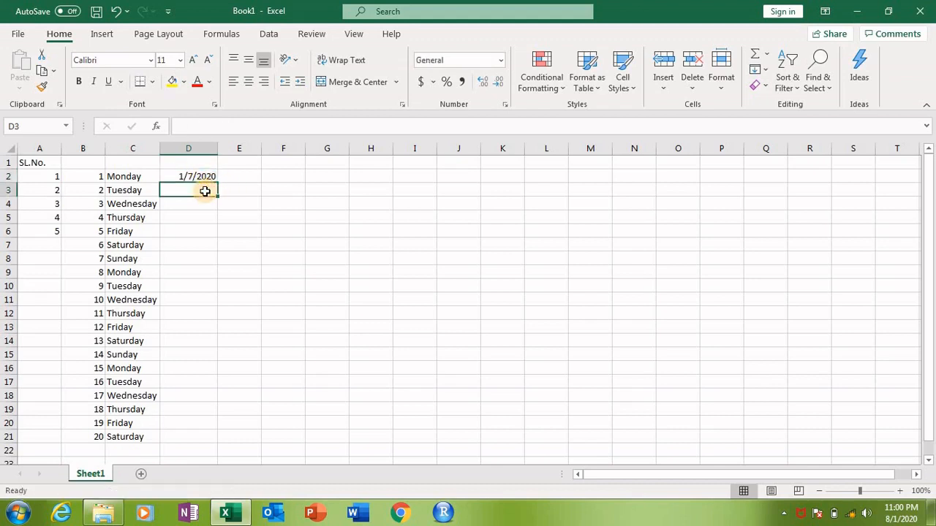
type("2/")
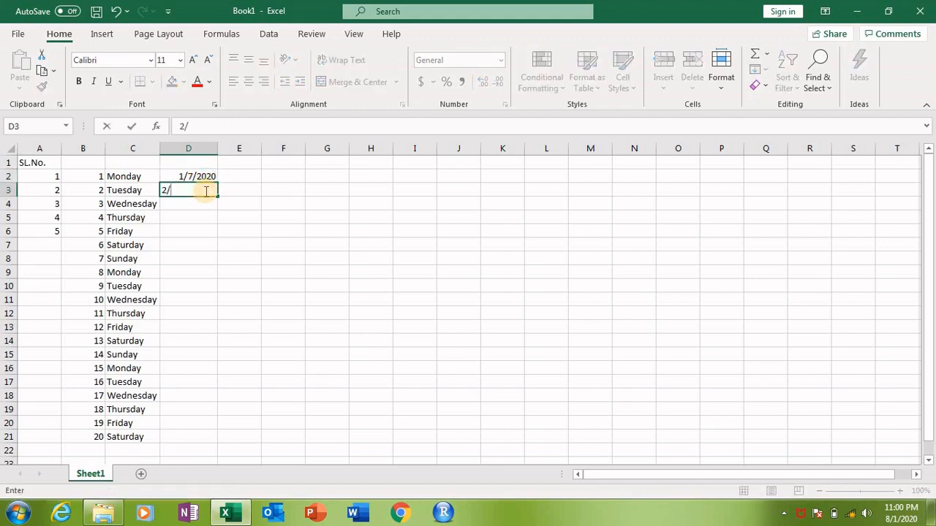
type("7/2020")
key("Return")
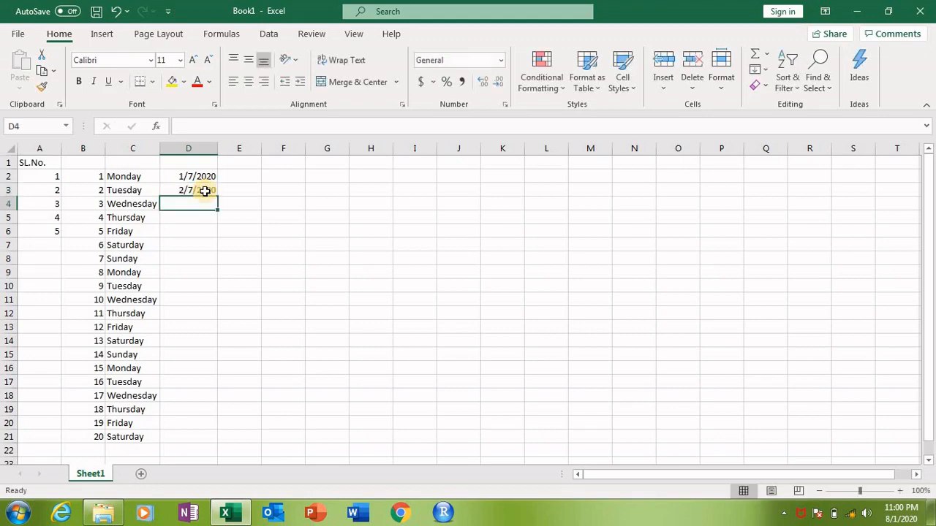
left_click(200, 178)
left_click_drag(200, 184, 212, 439)
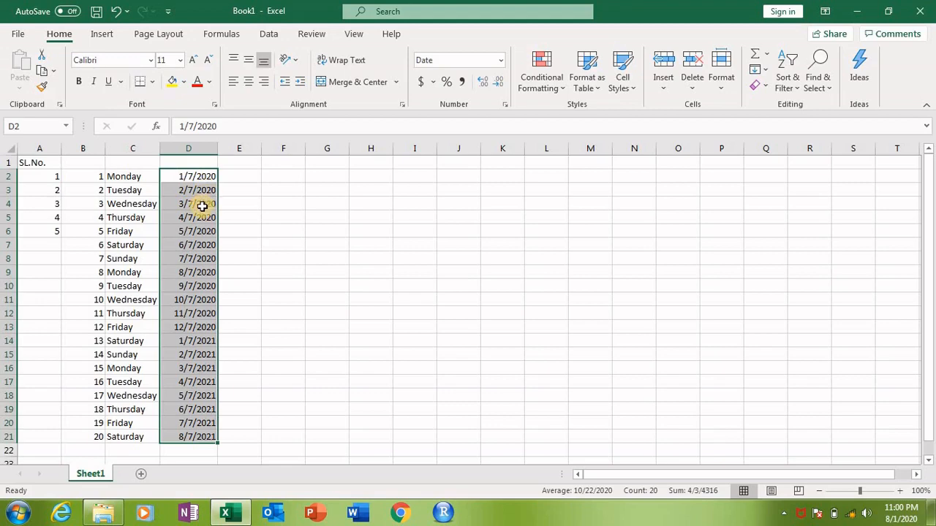
- Change the dates in cells D2 and D3 to 1/July/2020 and 2/July/2020 and AutoFill them down to cell D21 again
left_click(194, 127)
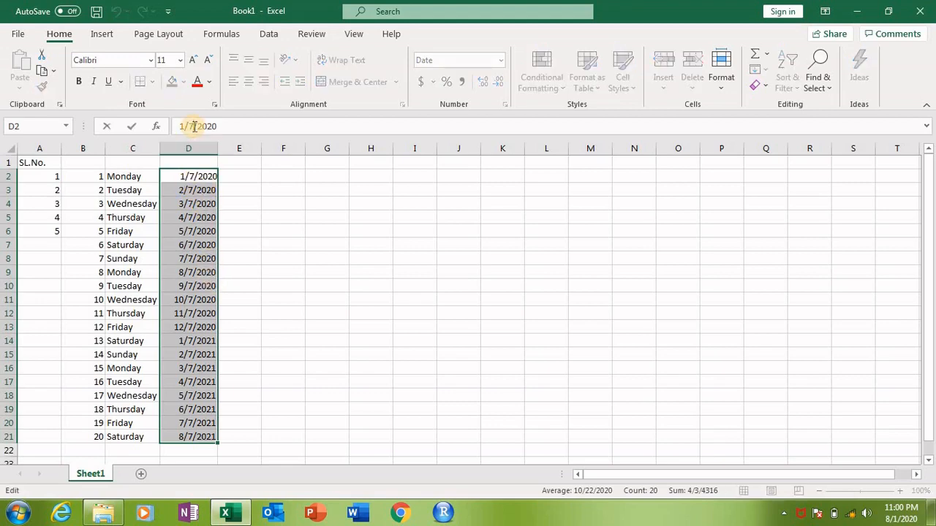
key("BackSpace")
type("July")
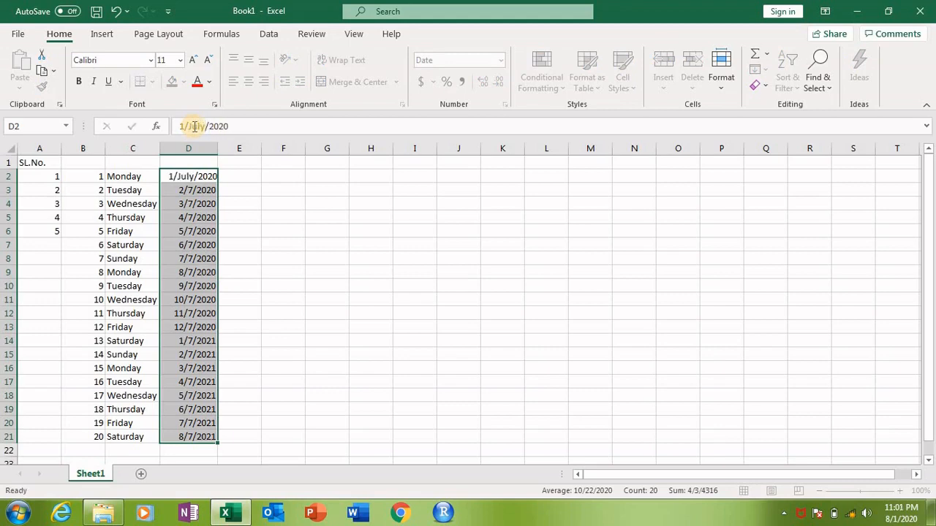
key("Return")
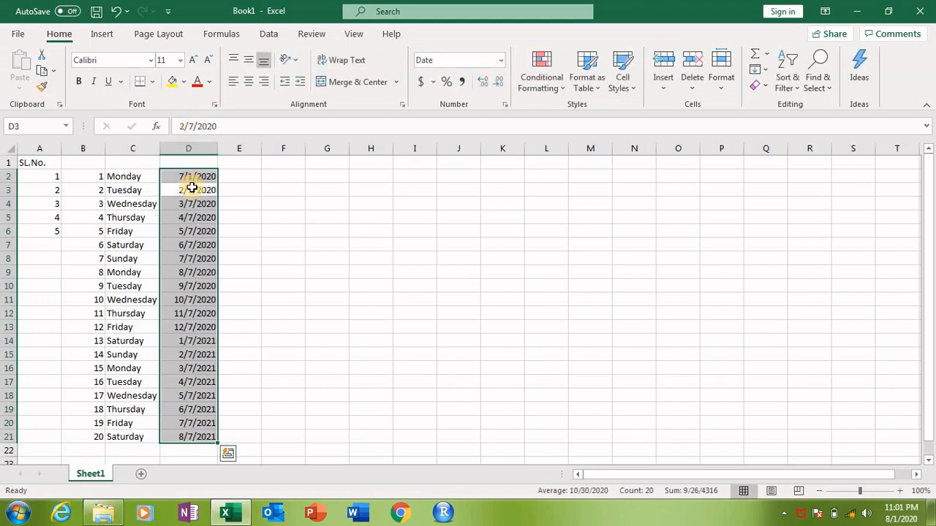
left_click(190, 188)
double_click(191, 188)
key("BackSpace")
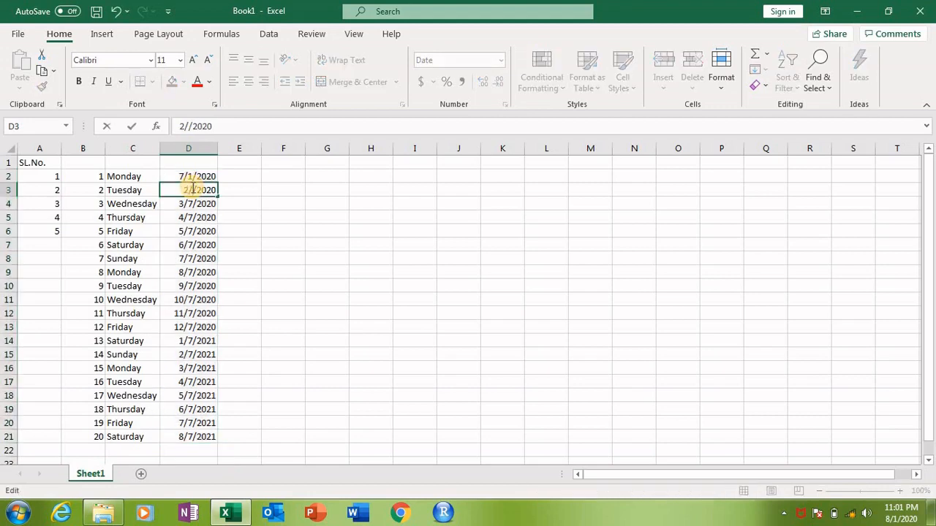
type("July")
key("Return")
left_click_drag(190, 176, 192, 438)
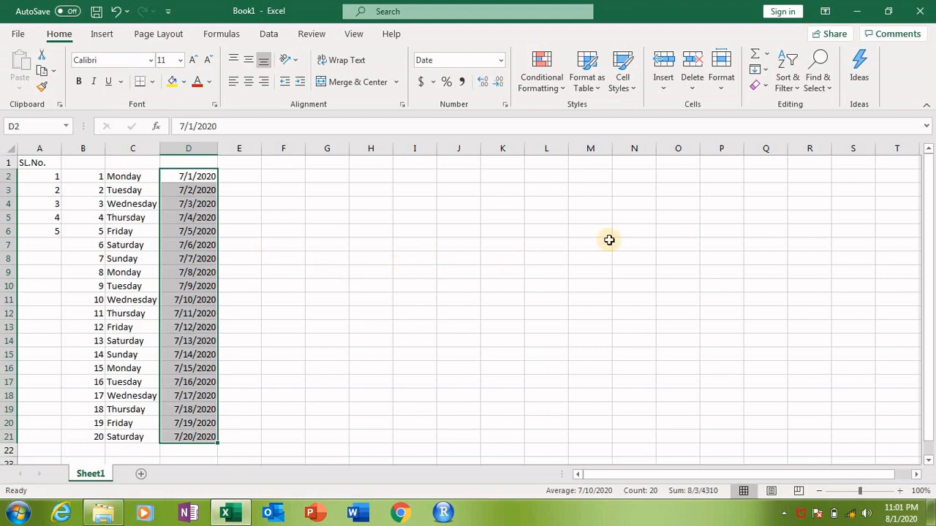
- Enter the starting number 1 in cell E2 and select that cell
left_click(765, 73)
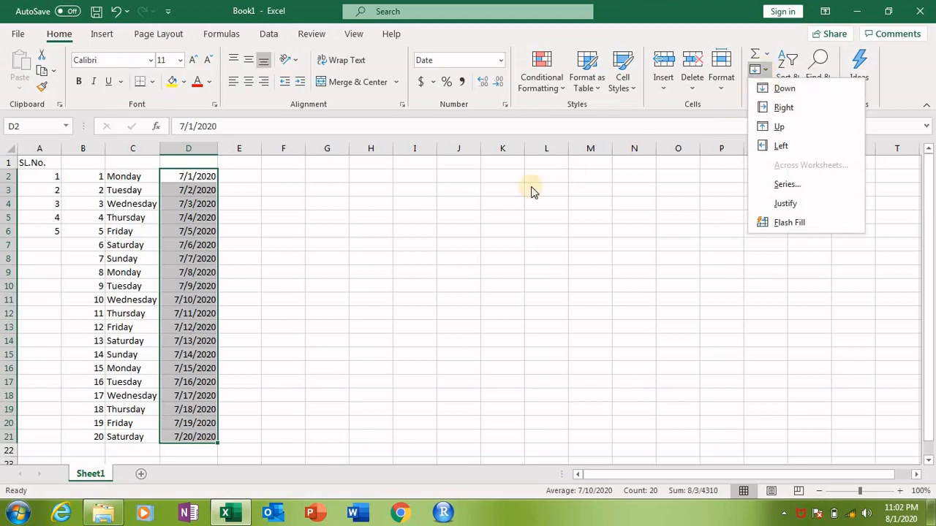
left_click(252, 177)
left_click(252, 177)
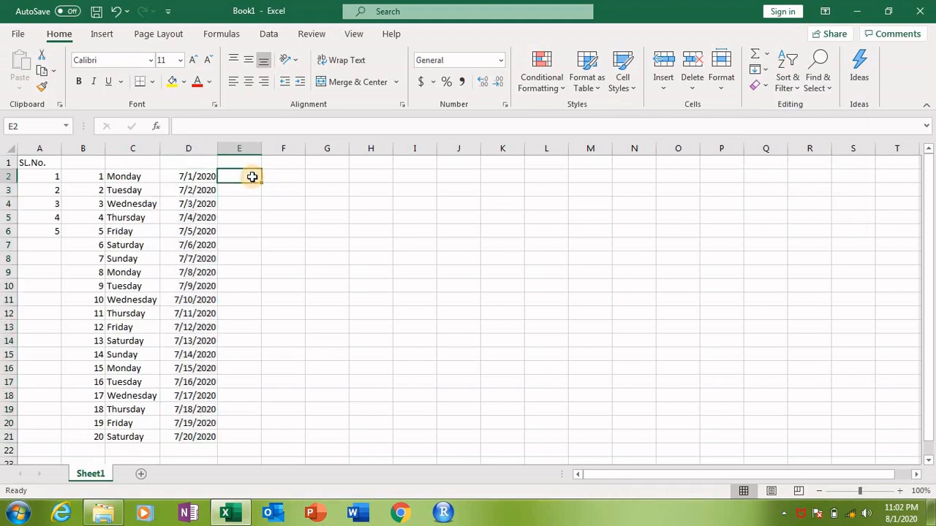
type("1")
key("Return")
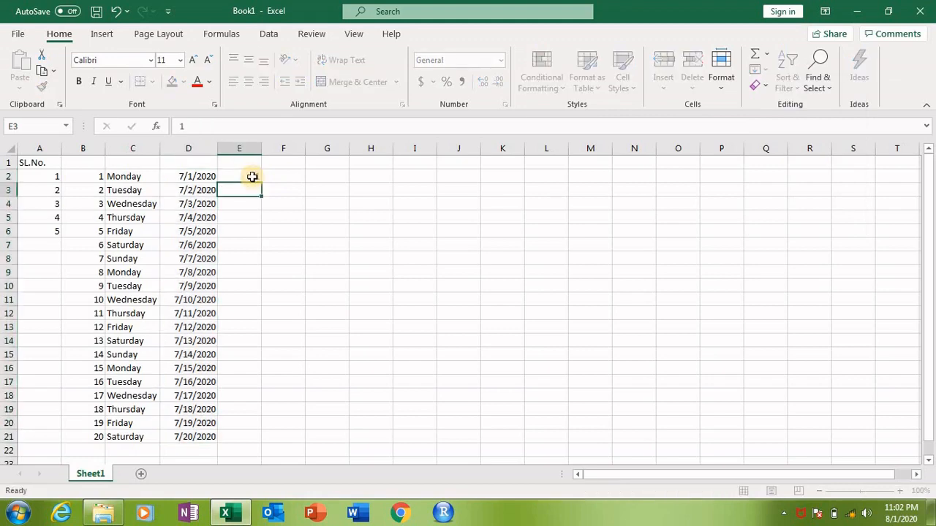
left_click(252, 177)
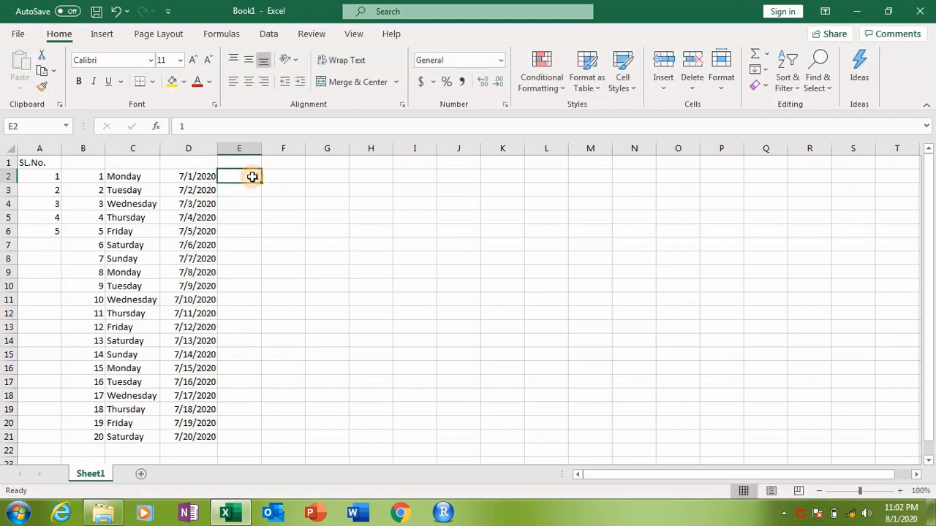
- Fill a linear series down column E from cell E2 with step value 1 and stop value 200
left_click(767, 76)
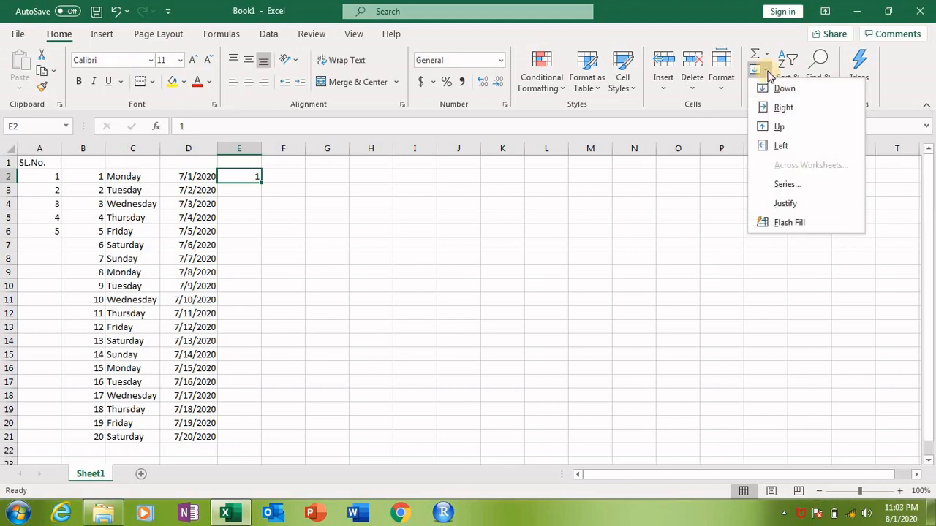
left_click(779, 185)
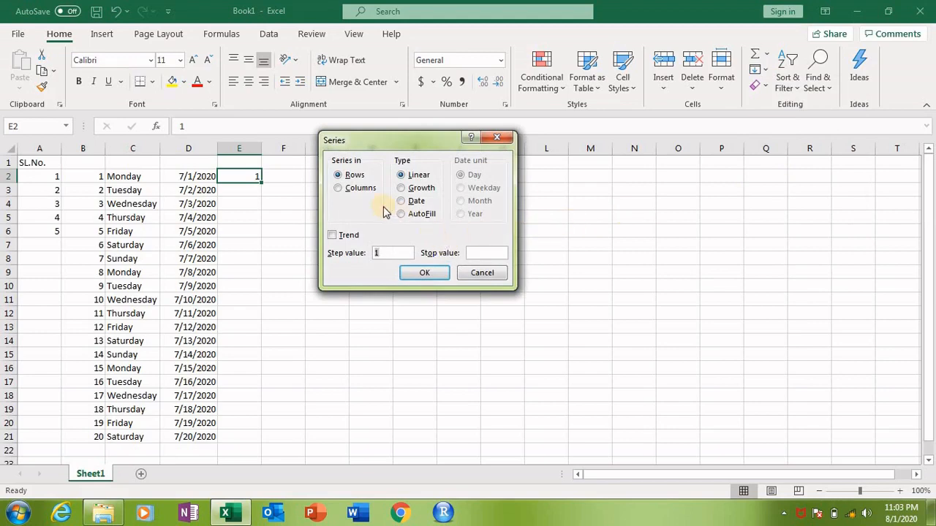
left_click(351, 190)
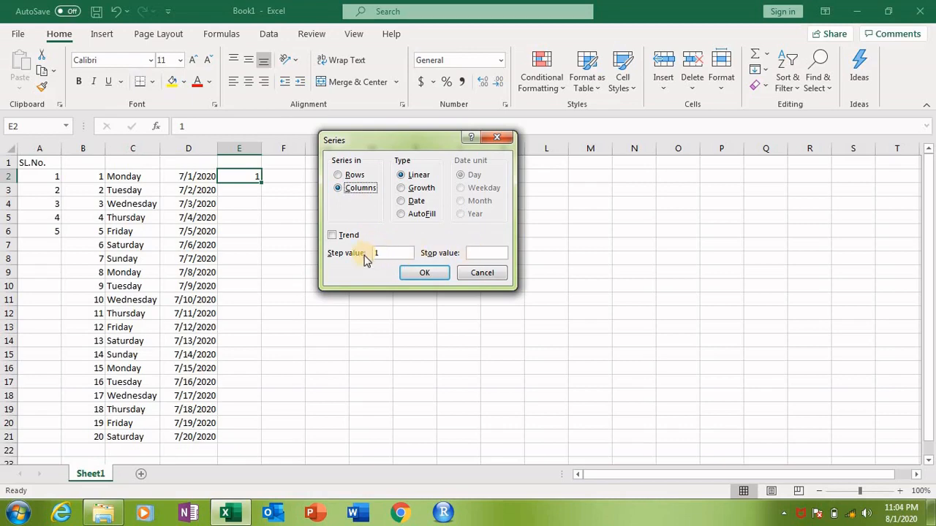
left_click(472, 252)
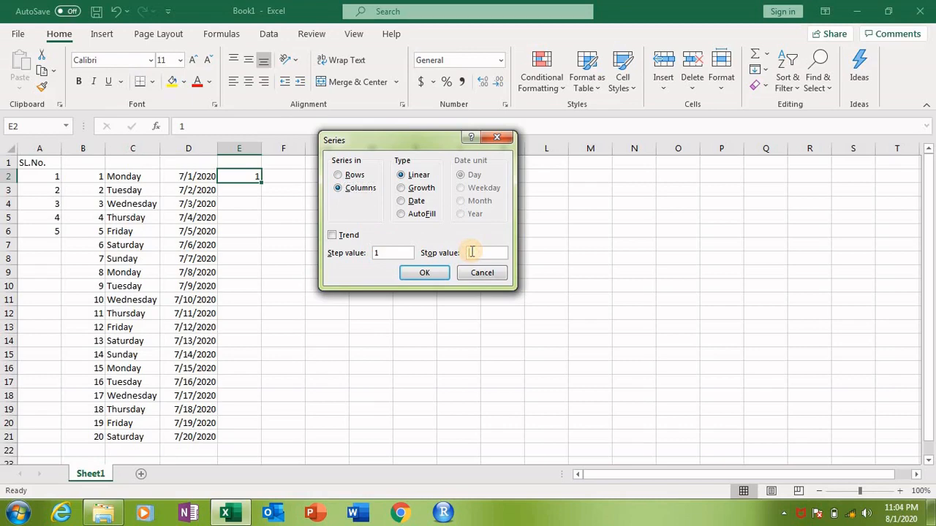
type("200")
left_click(425, 273)
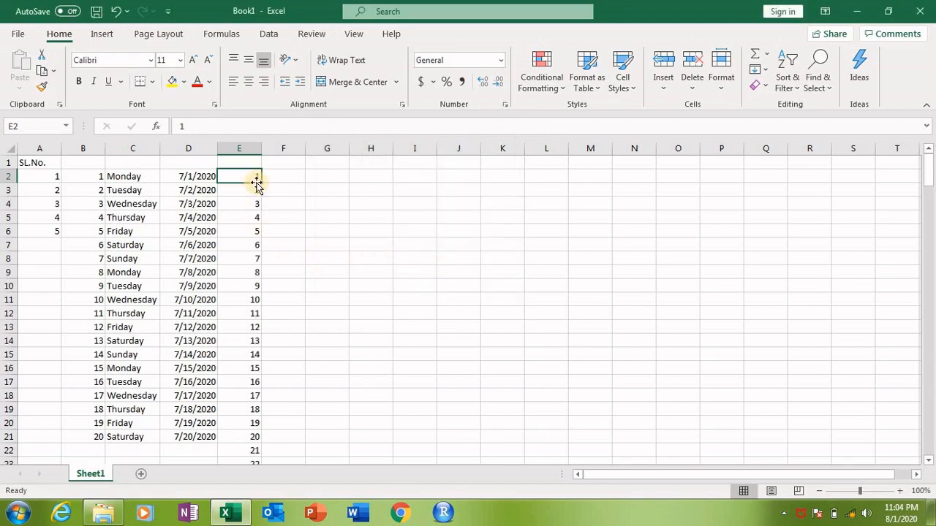
- Delete all the practice data in the range A2:E201, keeping the SL.No. heading
scroll(256, 183, "down", 13)
scroll(255, 183, "down", 20)
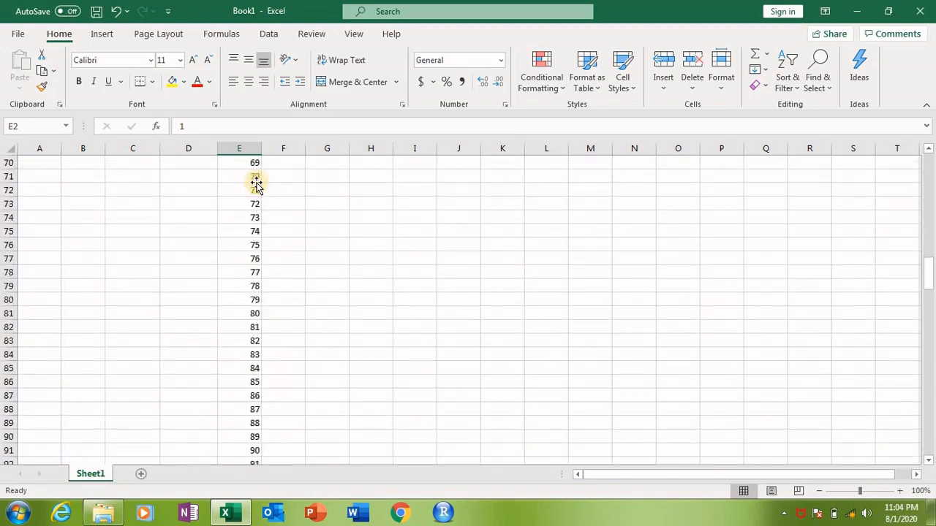
scroll(255, 183, "down", 20)
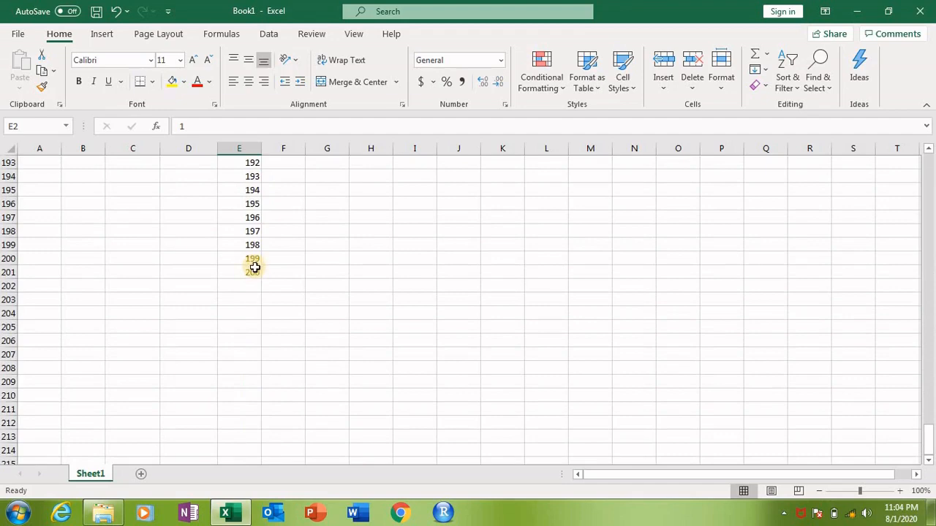
left_click_drag(926, 434, 816, 213)
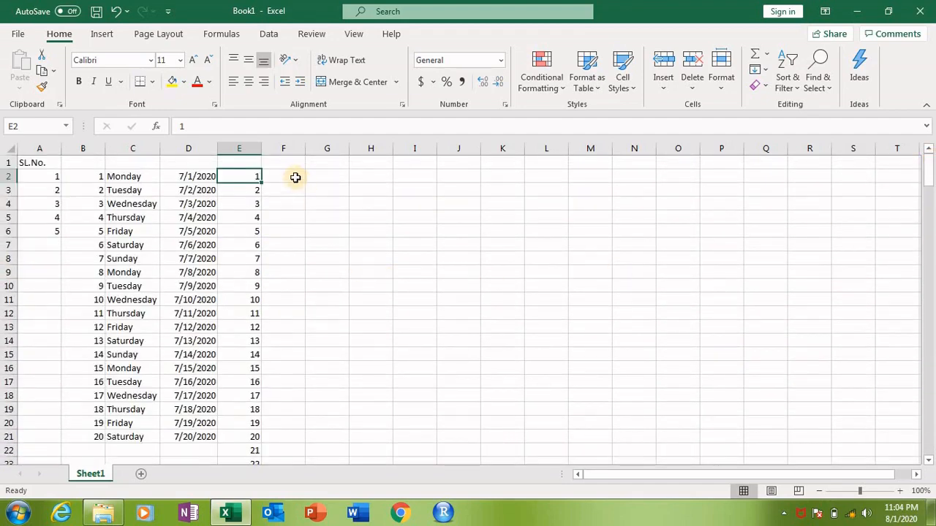
left_click(299, 177)
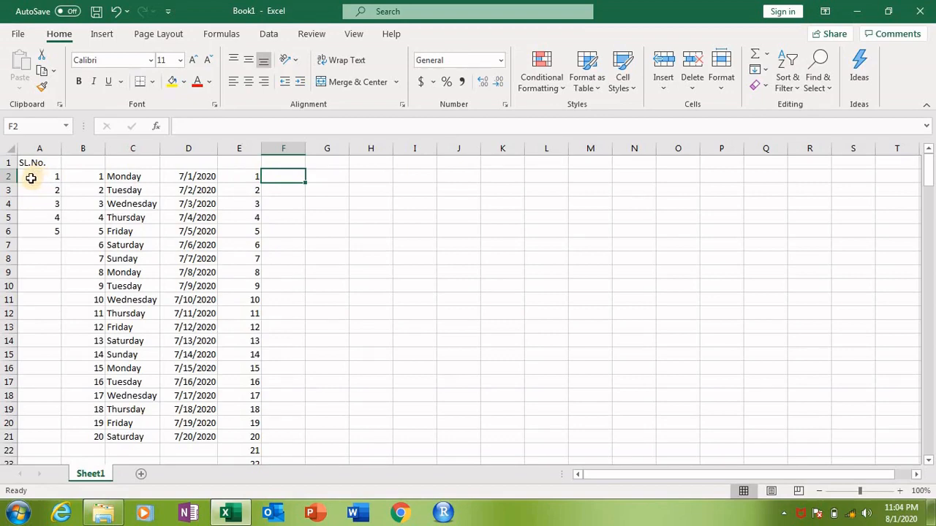
left_click_drag(29, 176, 257, 431)
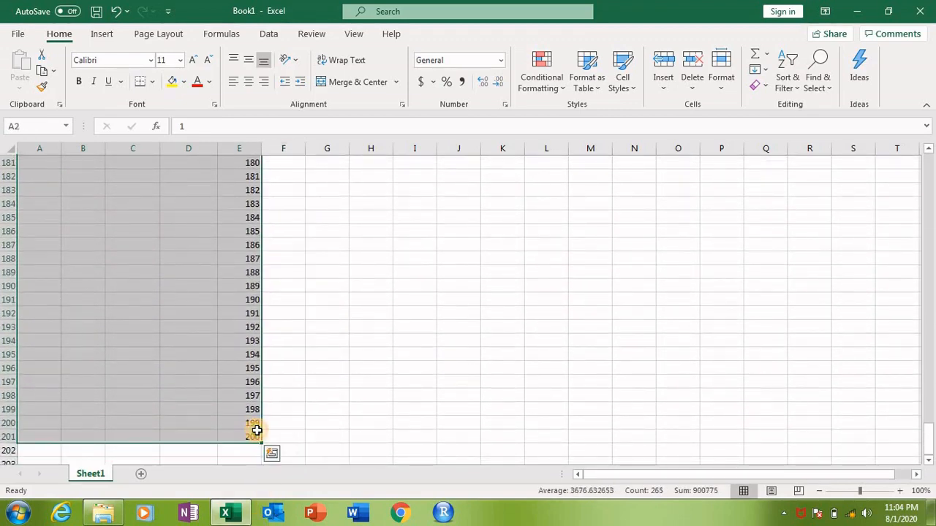
key("Delete")
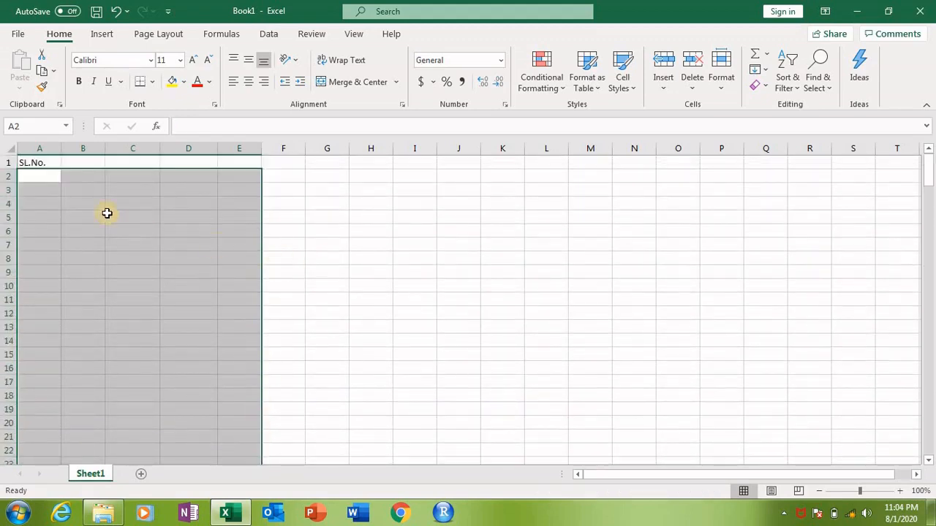
- Enter 1 and 2 in cells A2 and A3 and AutoFill the serial numbers down to 25
left_click(51, 177)
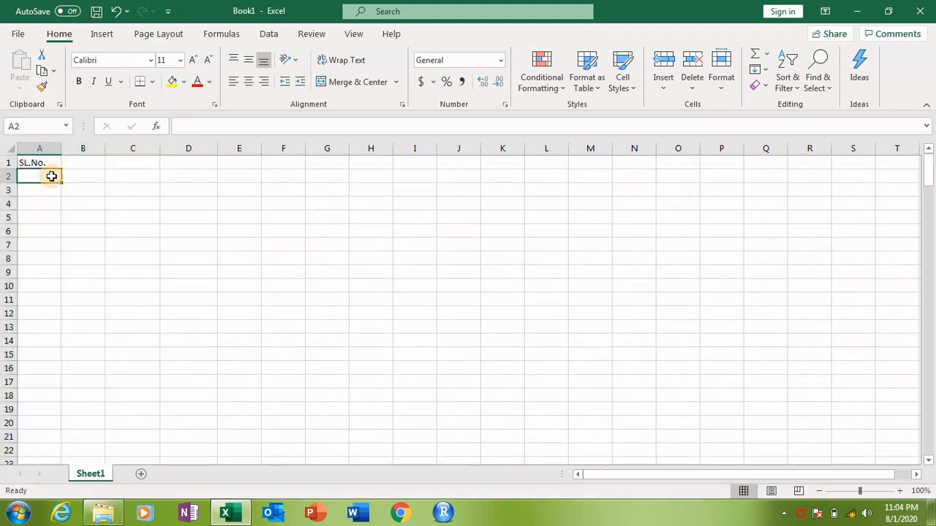
type("1")
key("Return")
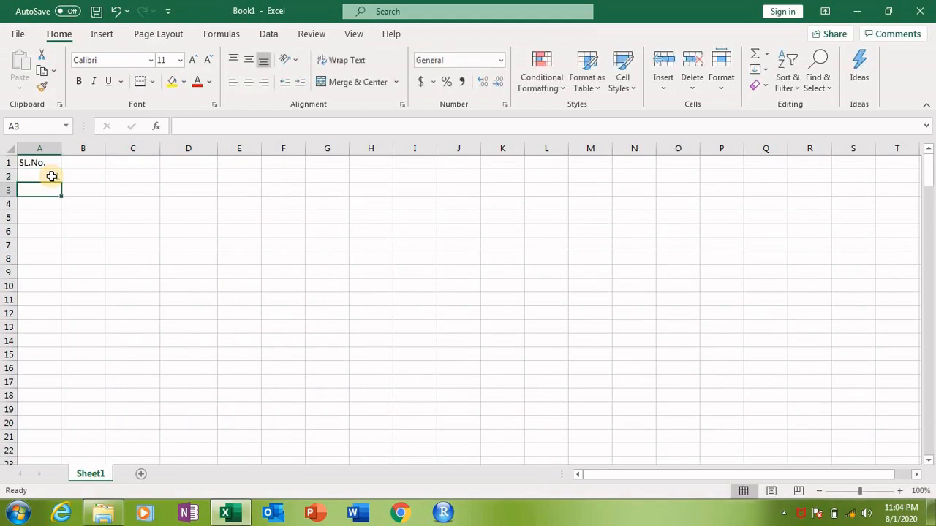
type("2")
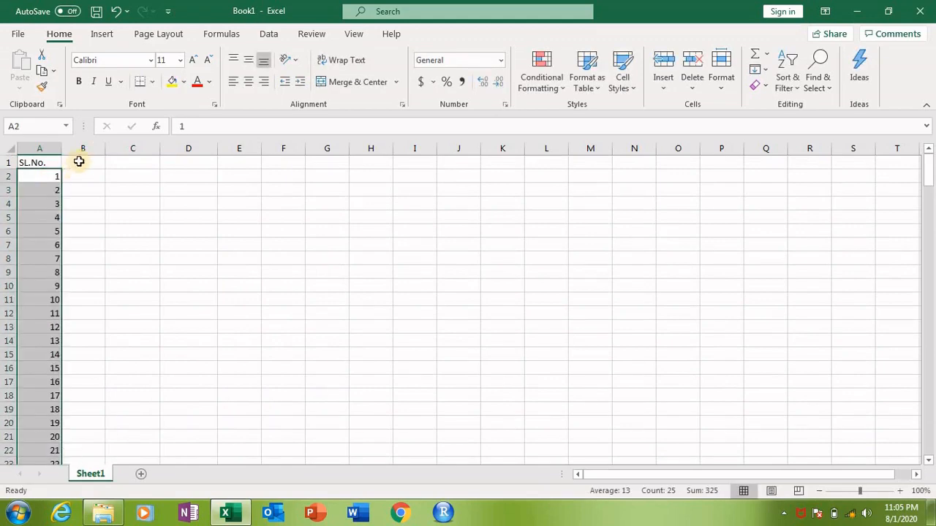
- Enter the heading Gender in cell B1 and the value M in cell B2
left_click(79, 162)
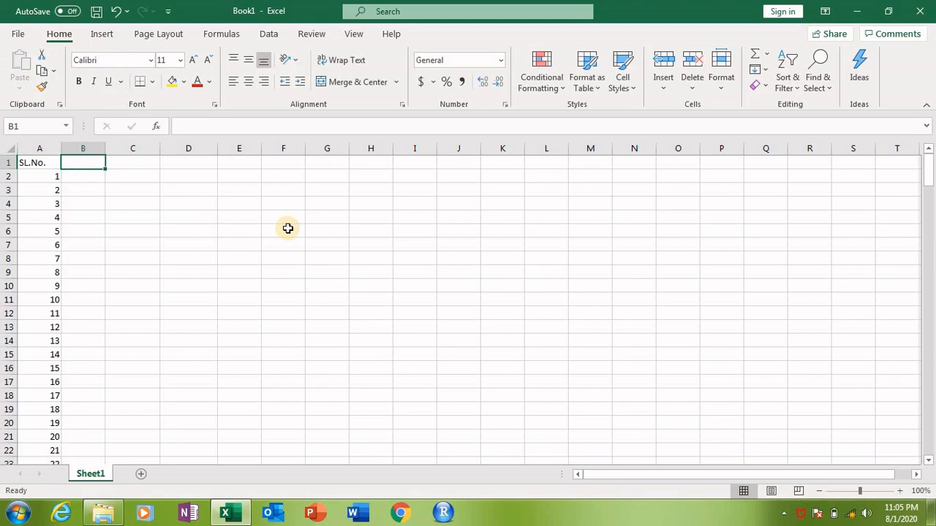
type("Gender")
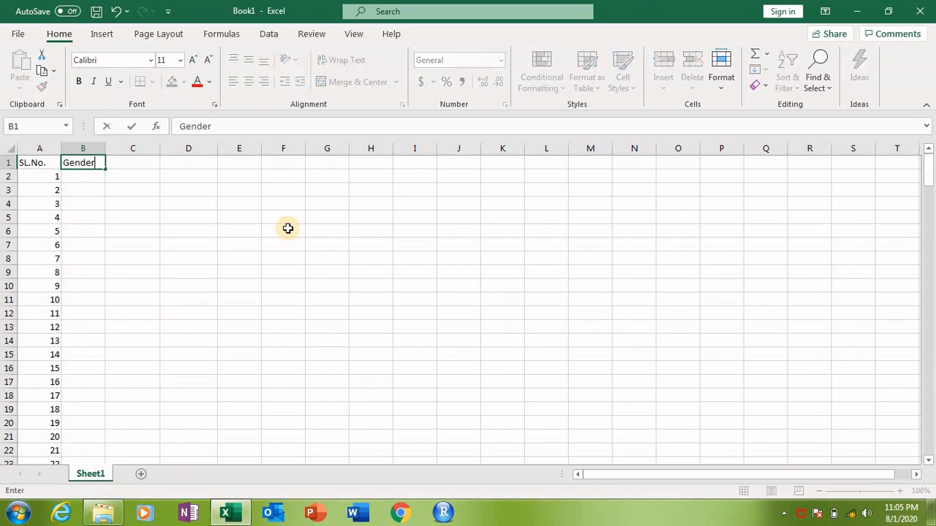
key("Return")
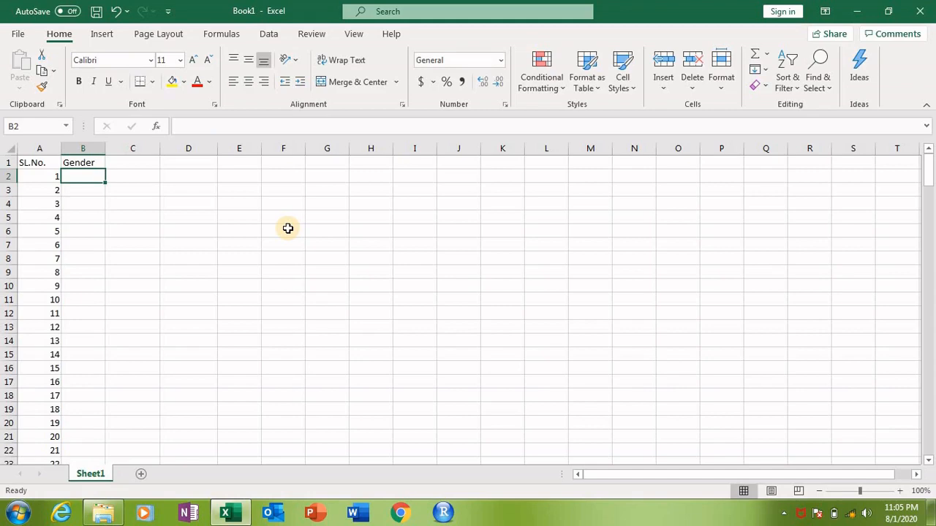
type("MAle")
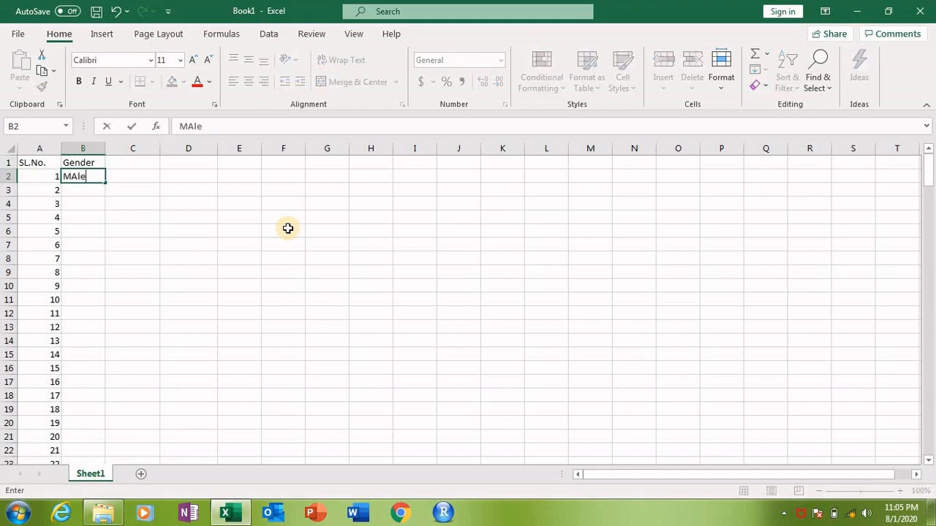
key("BackSpace")
key("BackSpace")
key("BackSpace")
key("Return")
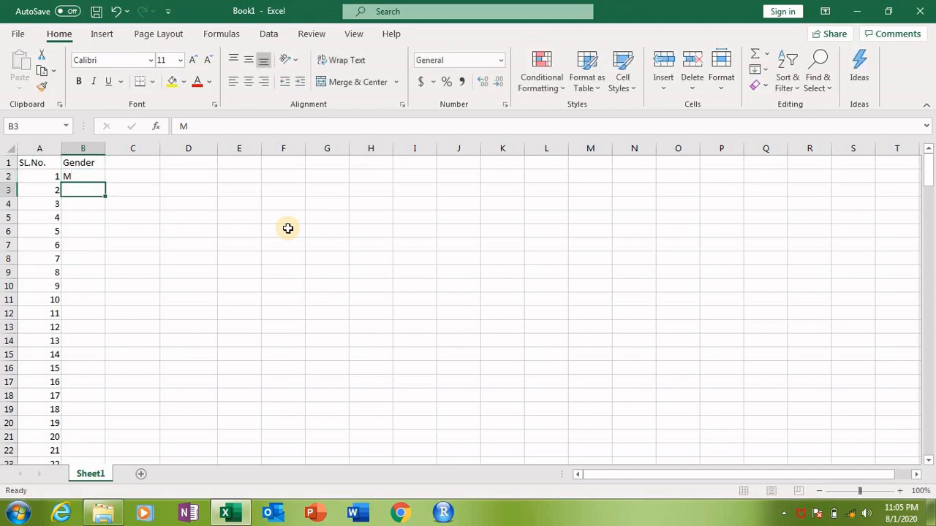
- Enter the gender values F, F and M in cells B3, B4 and B5 of the Gender column
type("F")
key("Return")
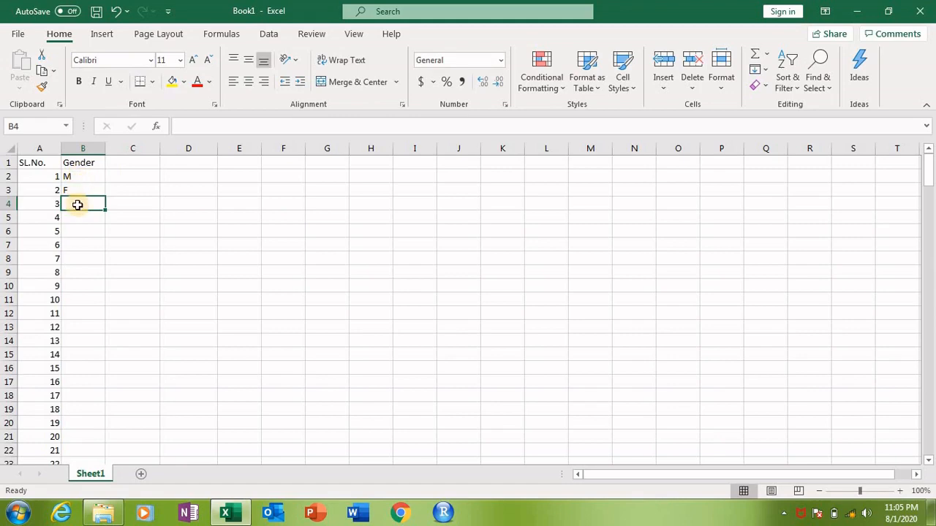
type("f")
key("Return")
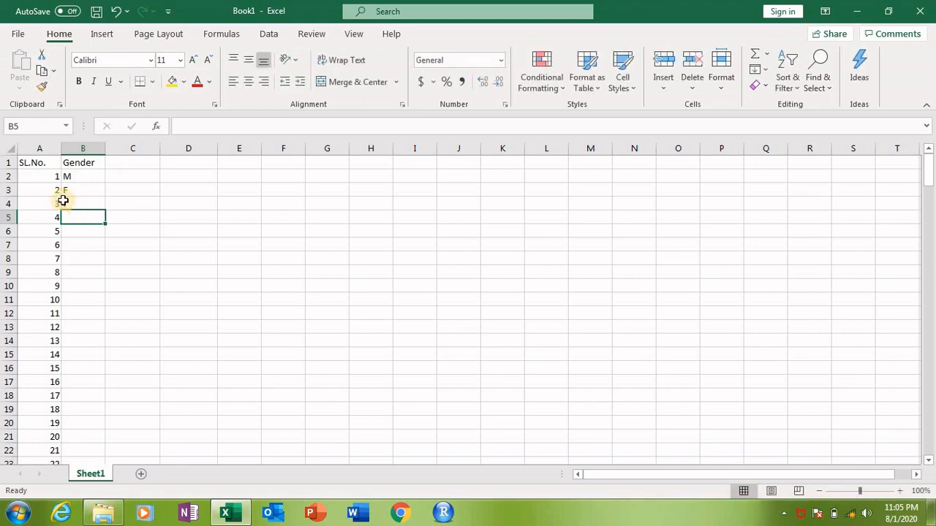
left_click(64, 201)
type("F")
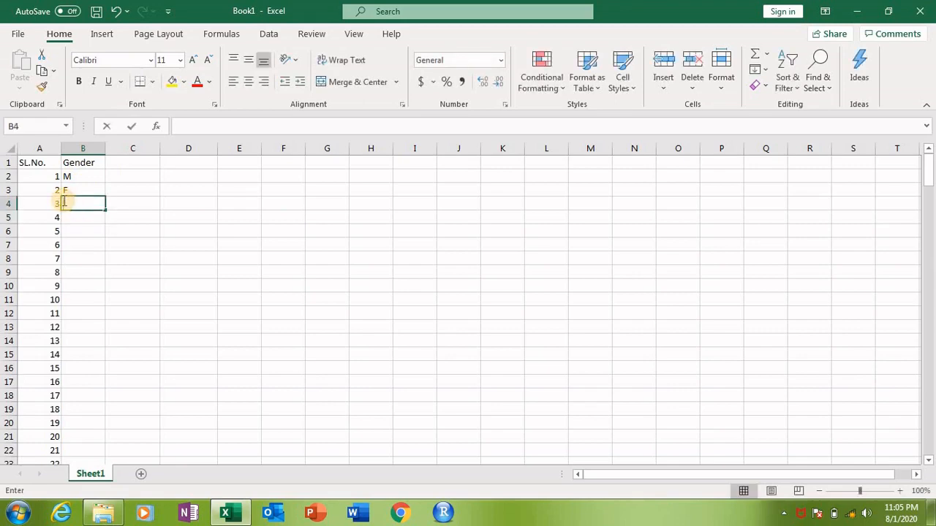
key("Return")
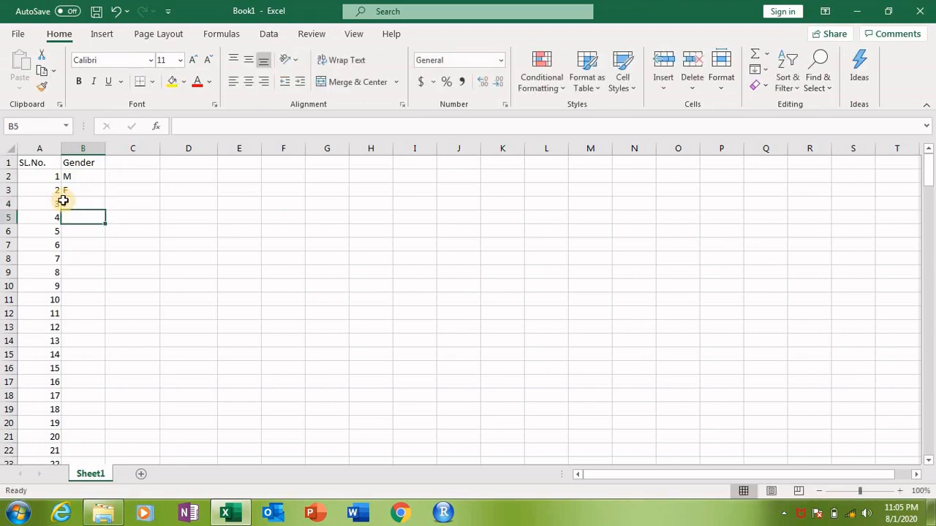
type("M")
key("Return")
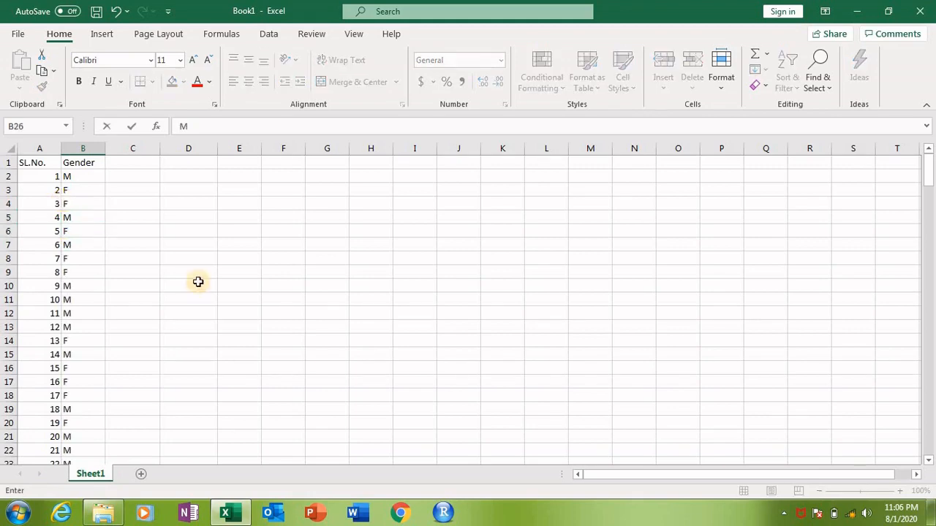
- Enter the heading Car Type in cell C1, beside the Gender heading
left_click(125, 167)
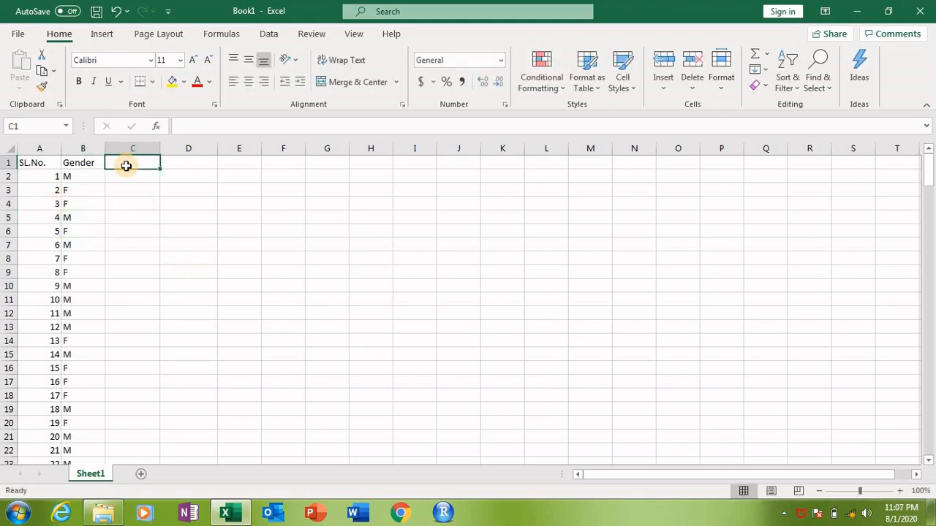
type("Ca")
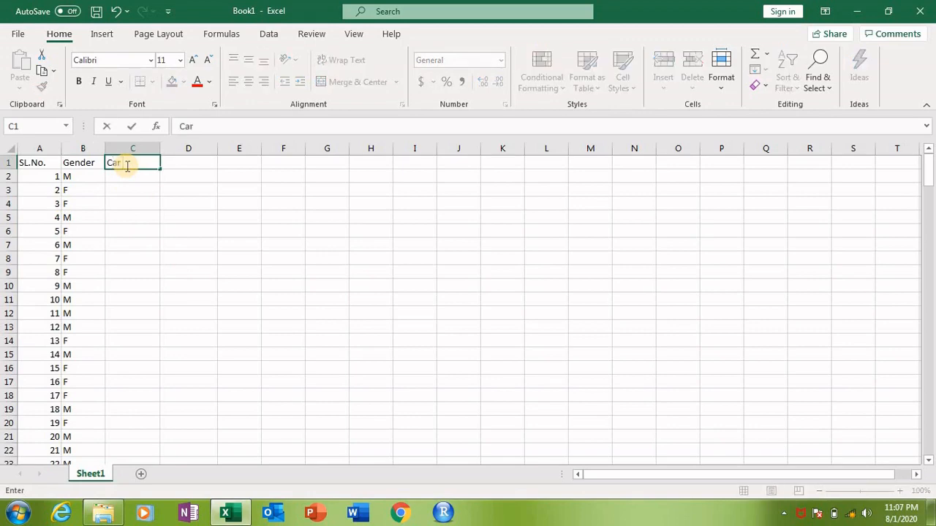
type("r Types")
key("BackSpace")
left_click(127, 178)
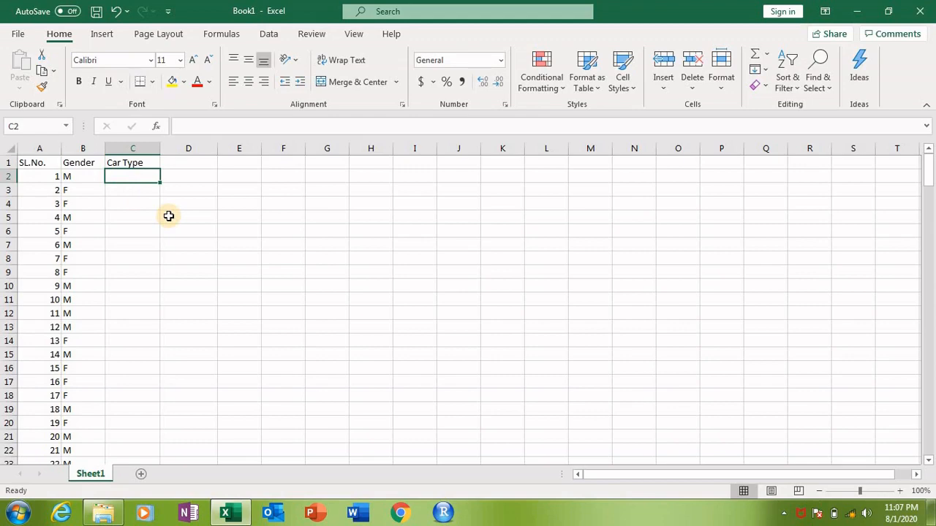
- Enter the car types SUV, Sedan and Sedan in cells C2, C3 and C4
type("SUV")
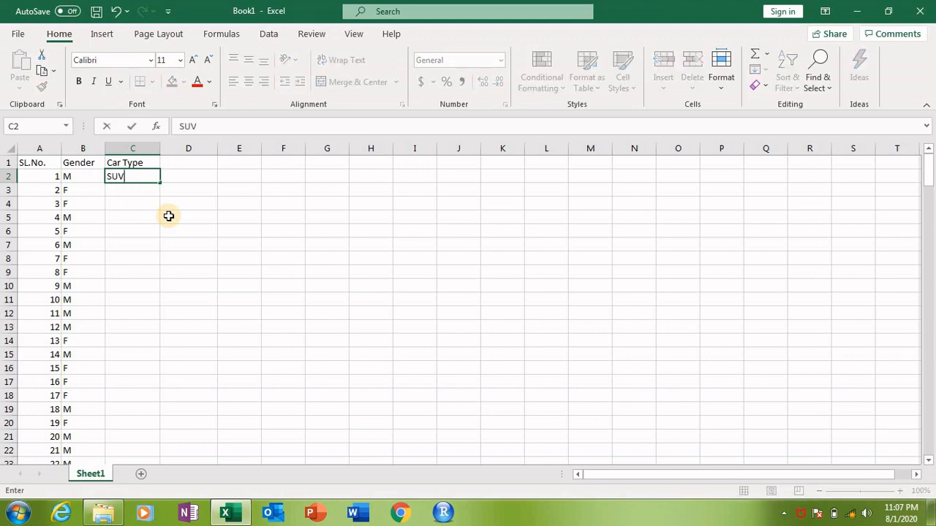
key("Return")
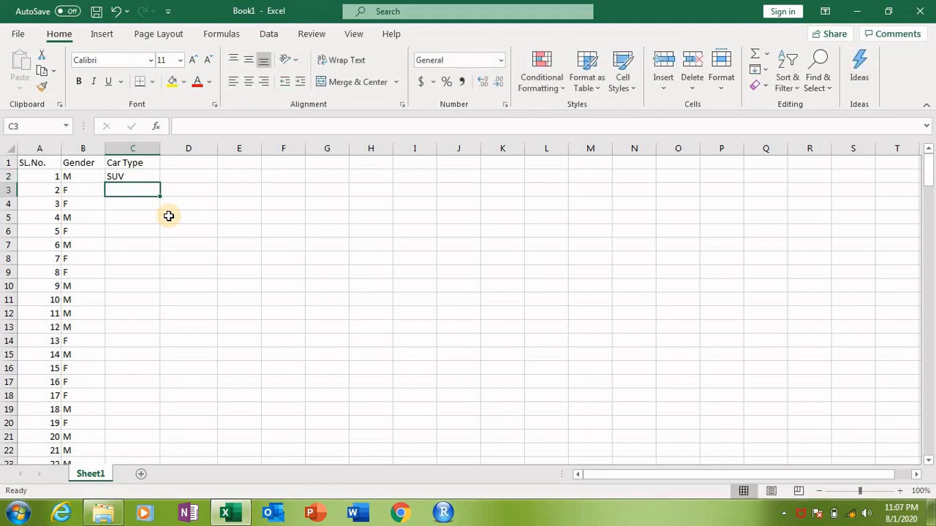
type("Sedan")
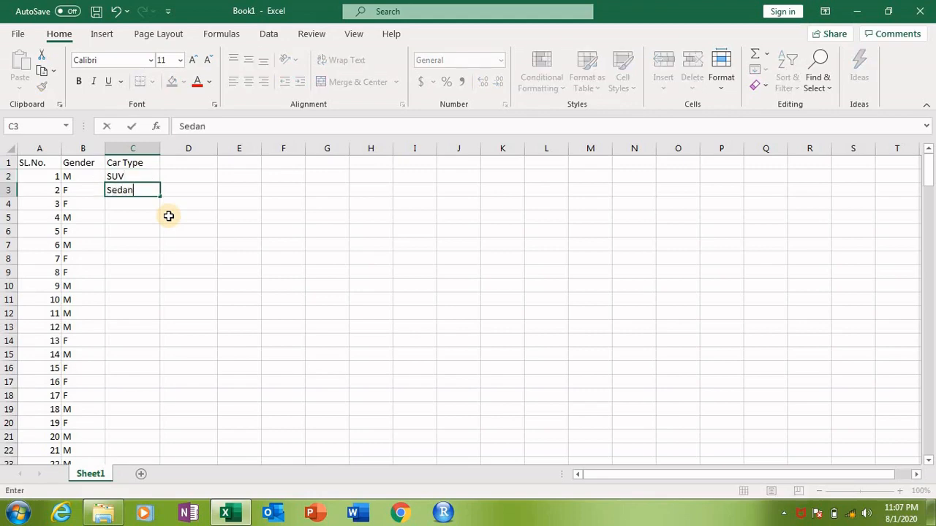
key("Return")
type("Sedn")
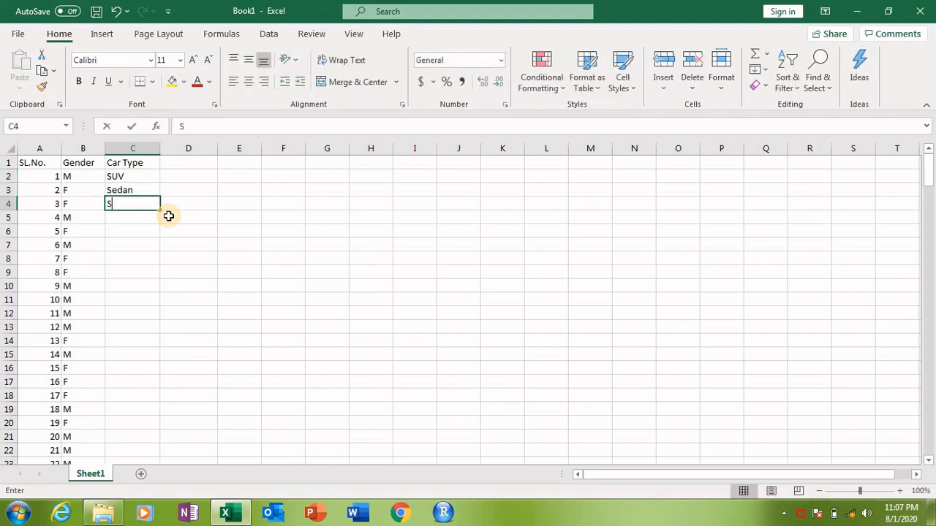
type("a")
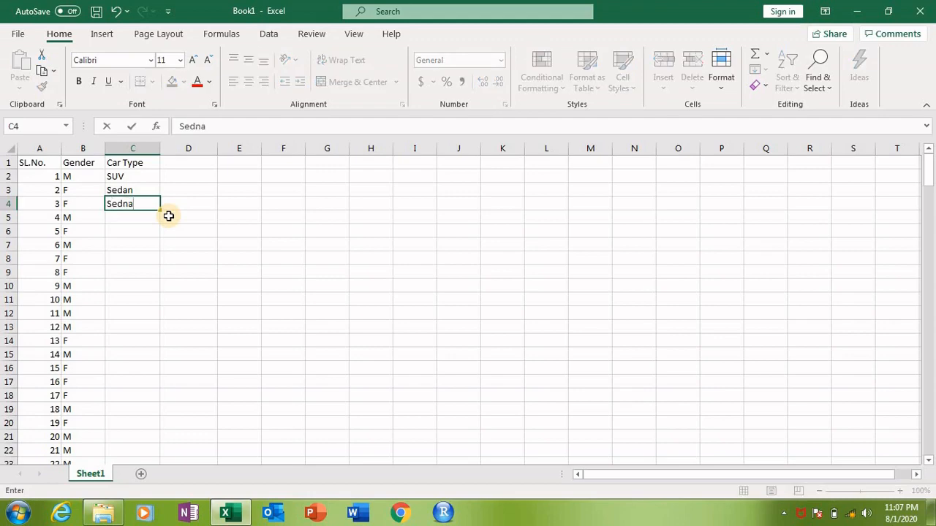
key("BackSpace")
key("BackSpace")
type("an")
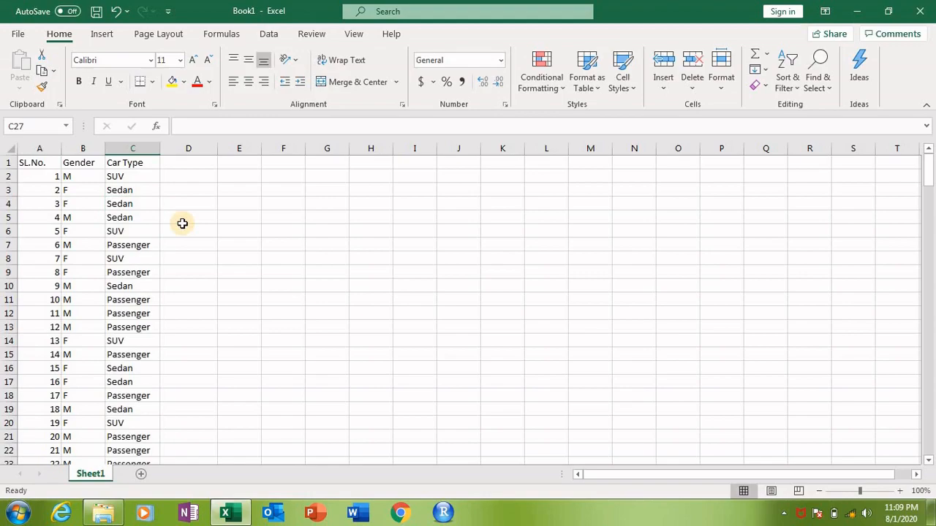
- Review the SL.No., Gender and Car Type columns from the headings down to the last record in row 26
scroll(183, 224, "down", 4)
scroll(182, 224, "up", 4)
scroll(180, 218, "down", 2)
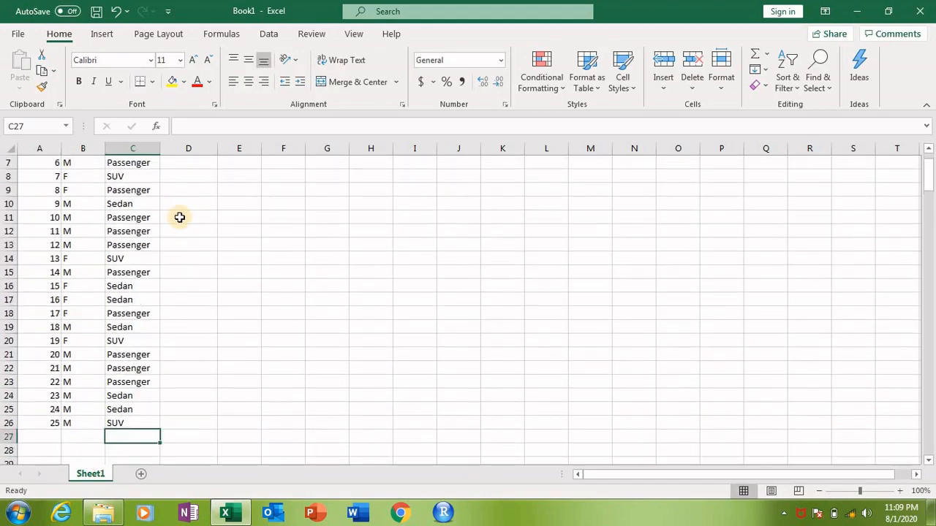
scroll(180, 217, "up", 2)
scroll(186, 239, "down", 1)
scroll(170, 234, "up", 1)
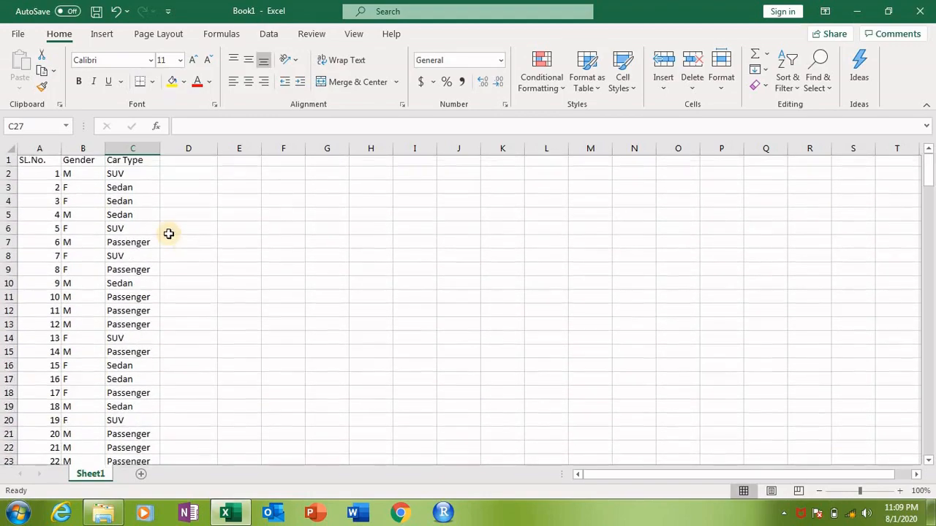
left_click_drag(81, 160, 123, 170)
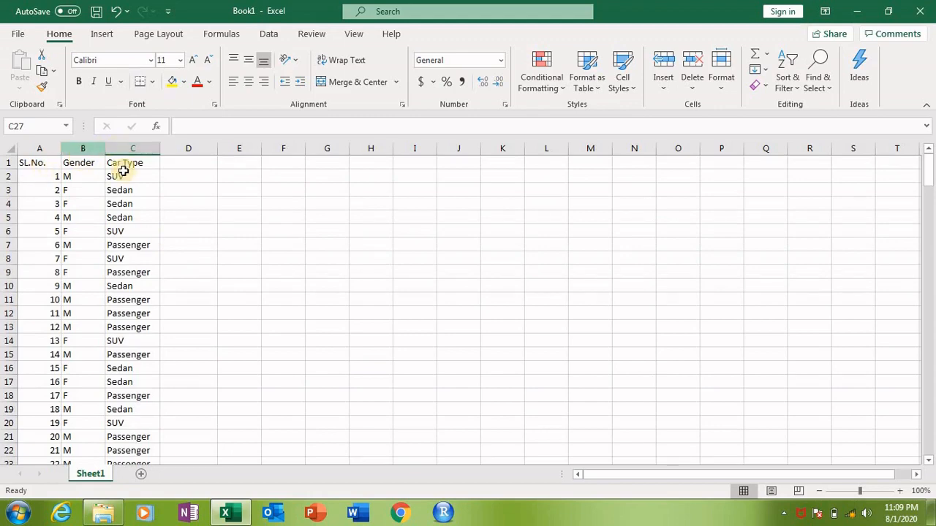
scroll(127, 236, "down", 4)
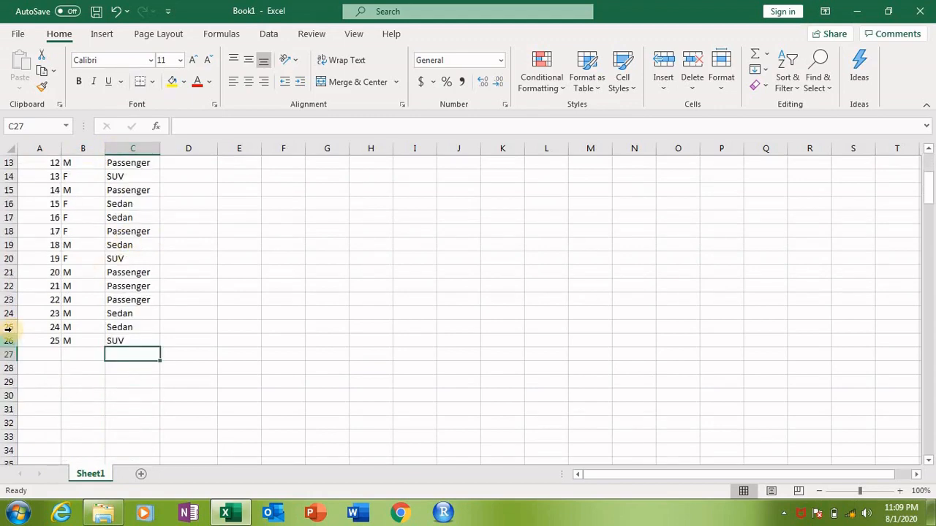
scroll(168, 332, "up", 3)
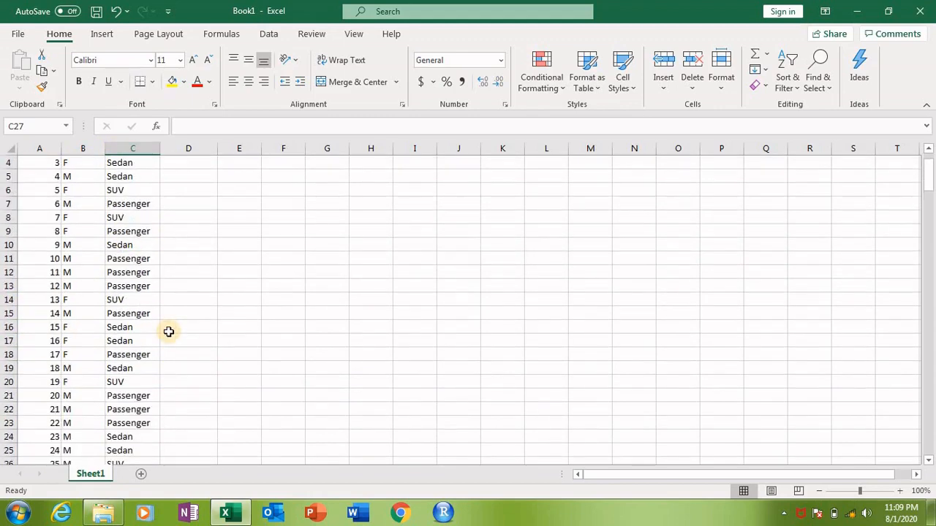
scroll(168, 332, "up", 1)
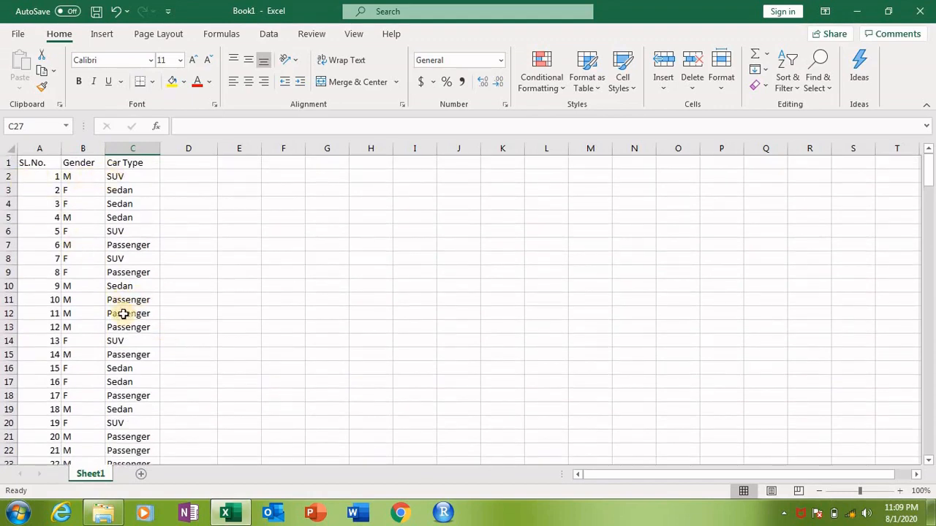
scroll(138, 363, "down", 4)
scroll(138, 365, "up", 4)
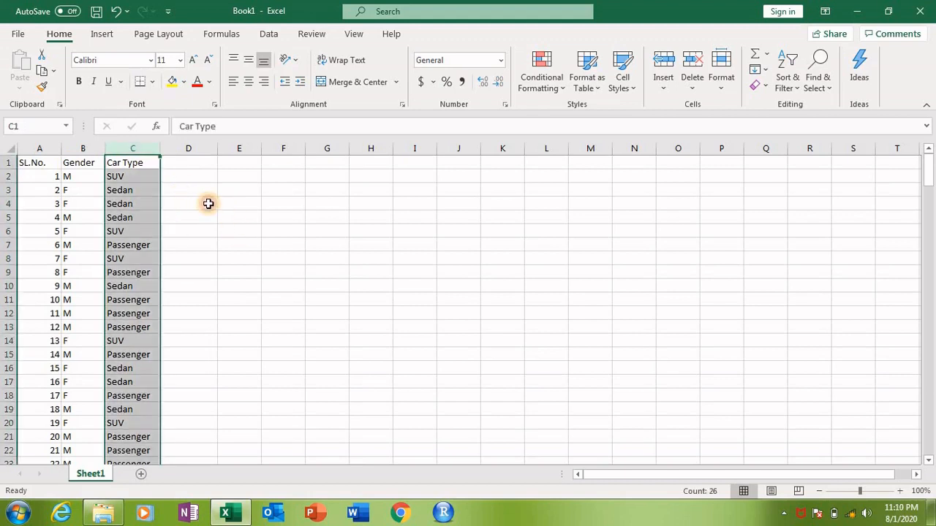
left_click(208, 204)
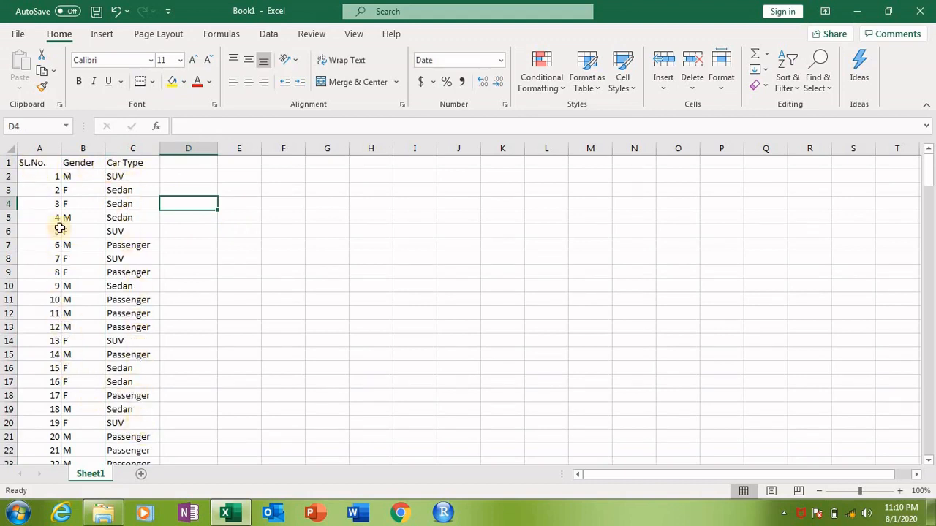
- Select the whole table range A1:C26, clear the selection, and look through the records down to the last row
left_click_drag(22, 163, 132, 178)
left_click_drag(138, 371, 143, 437)
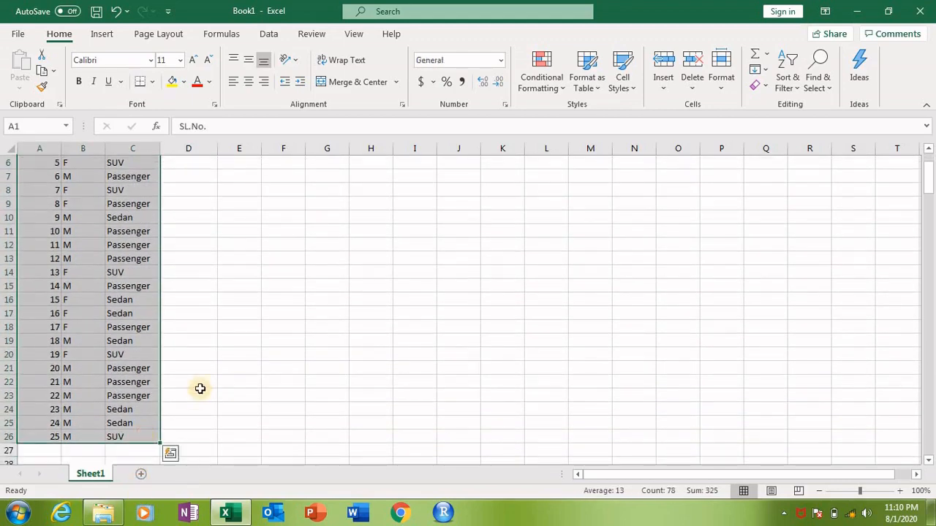
scroll(194, 370, "up", 2)
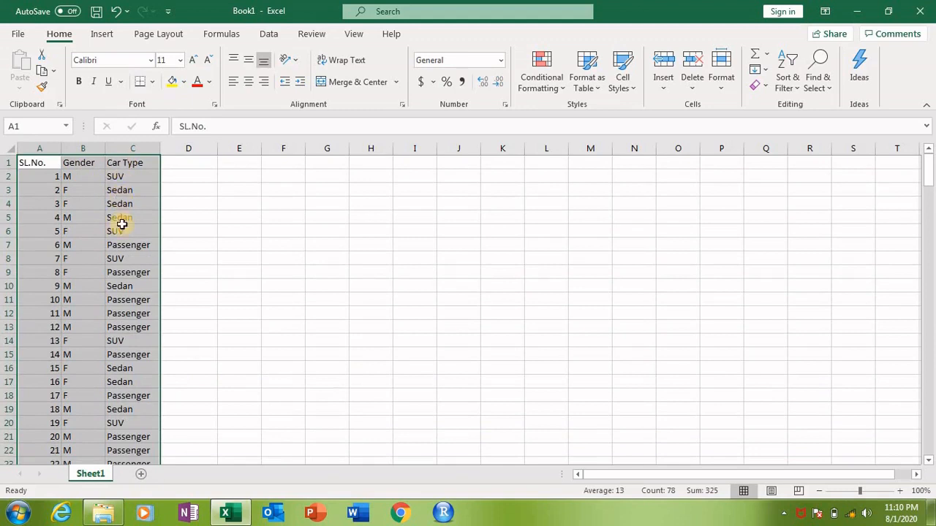
left_click(191, 189)
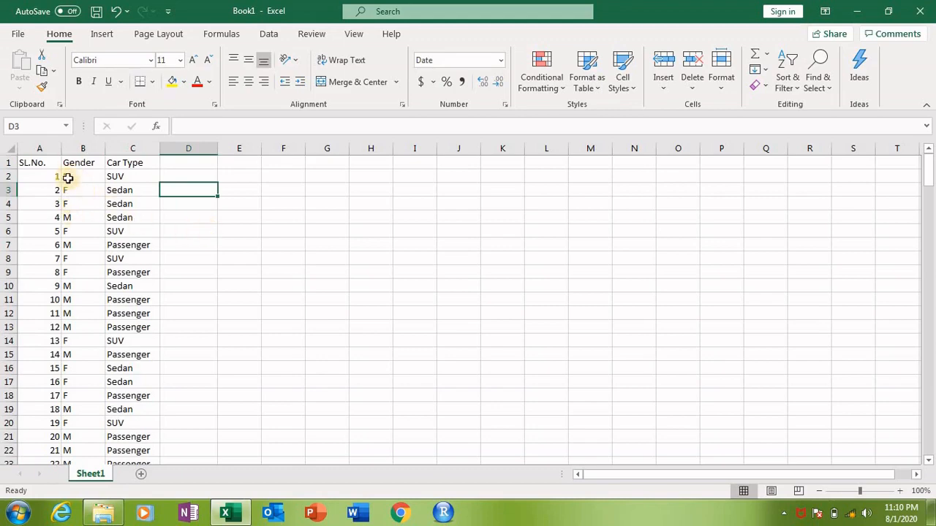
scroll(78, 306, "down", 3)
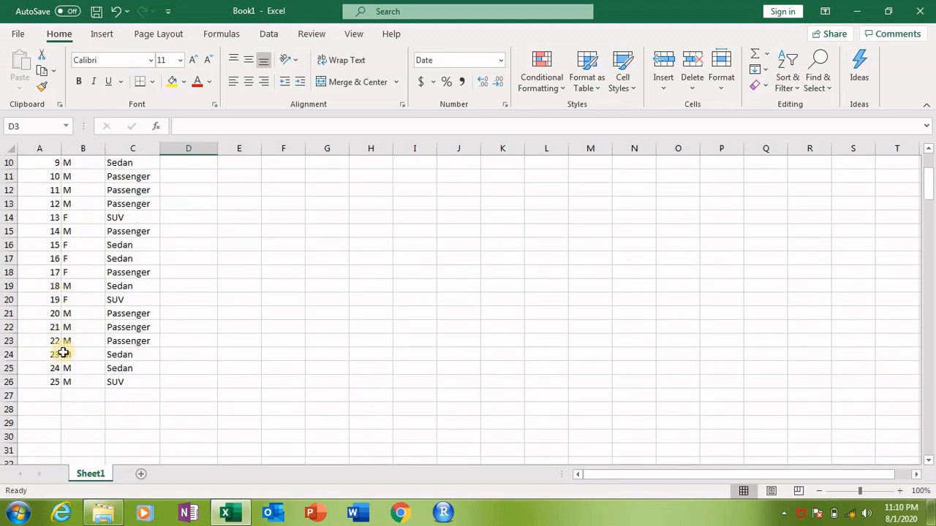
scroll(118, 294, "up", 3)
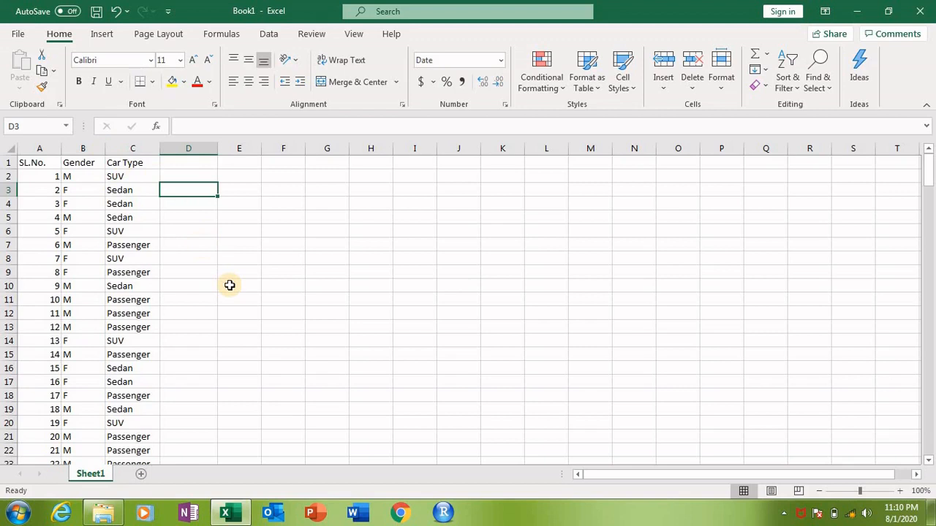
- Insert a blank column between the Gender and Car Type columns
left_click(127, 149)
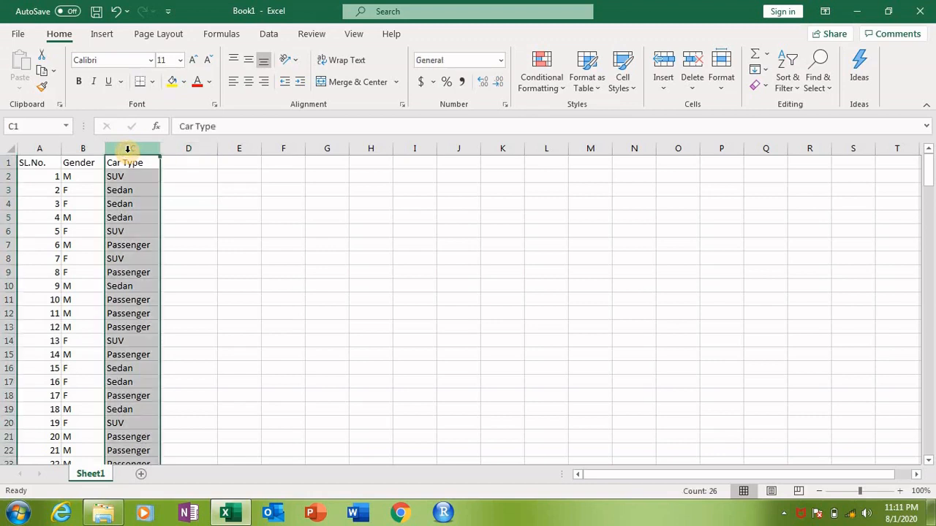
right_click(128, 152)
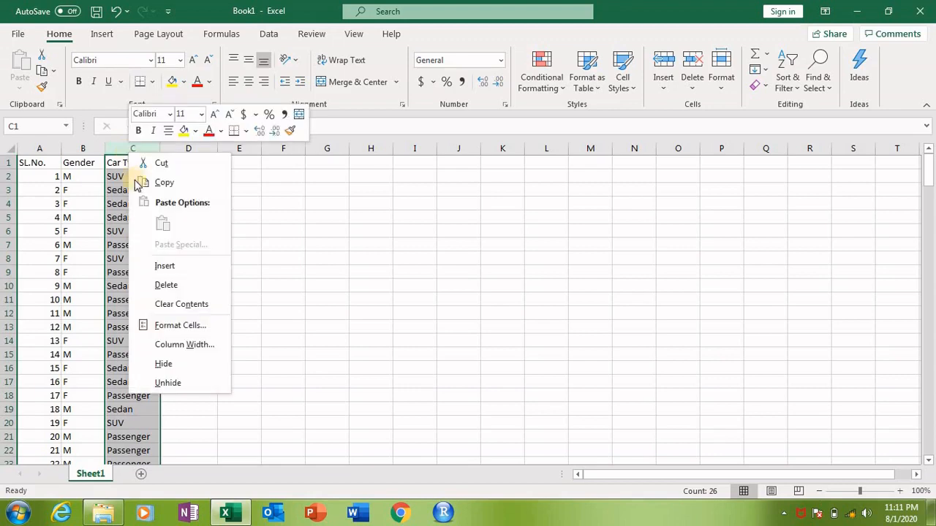
left_click(161, 266)
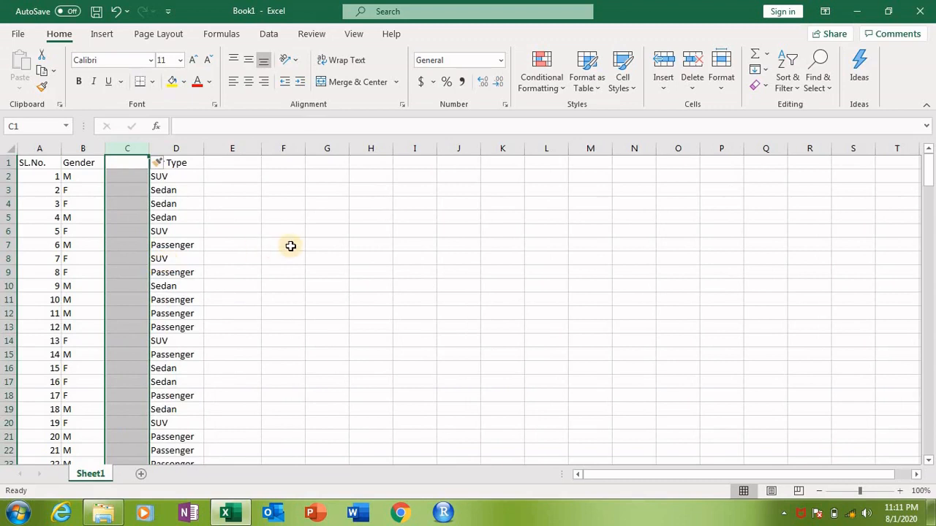
- Enter the heading Age in cell C1 of the blank column between Gender and Car Type
left_click(128, 166)
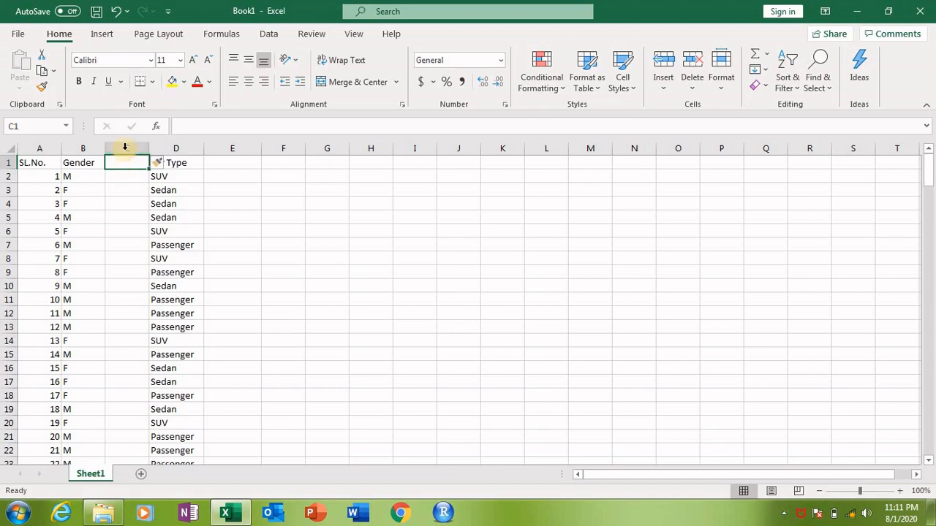
left_click(125, 148)
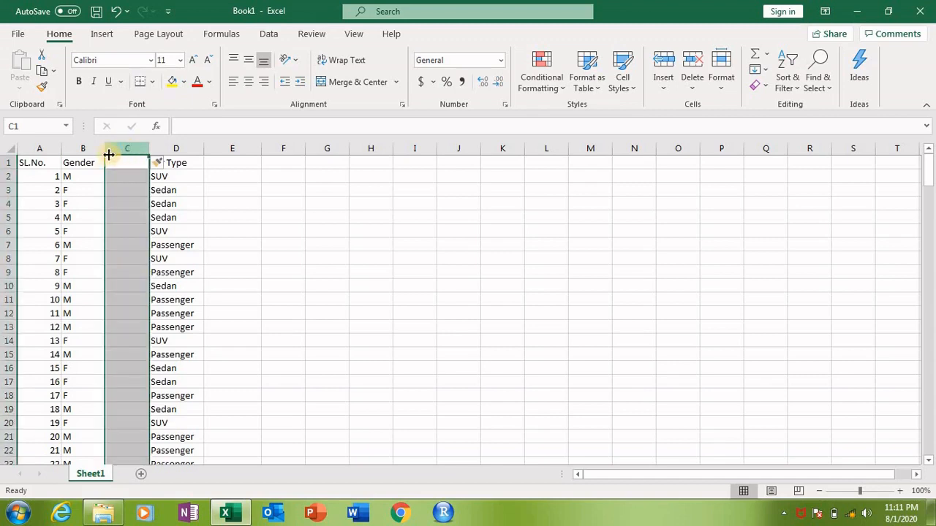
left_click(83, 148)
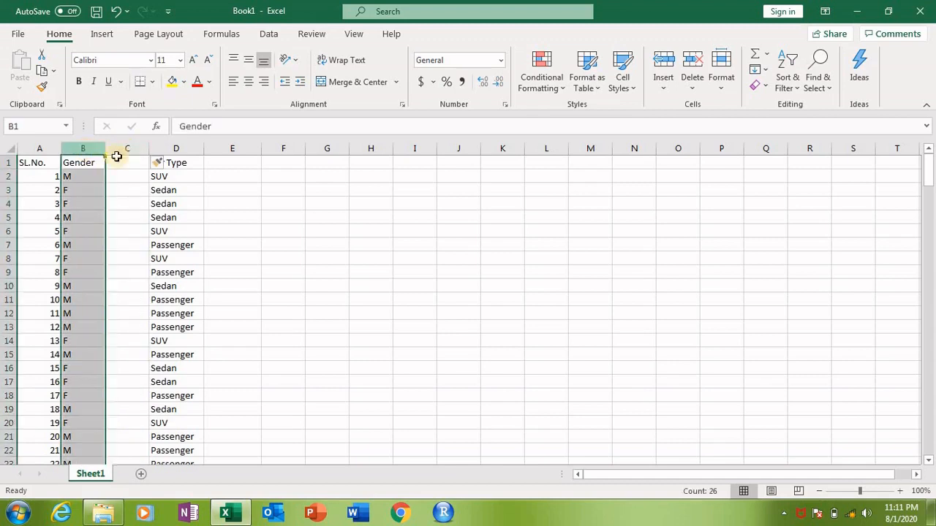
left_click(170, 148)
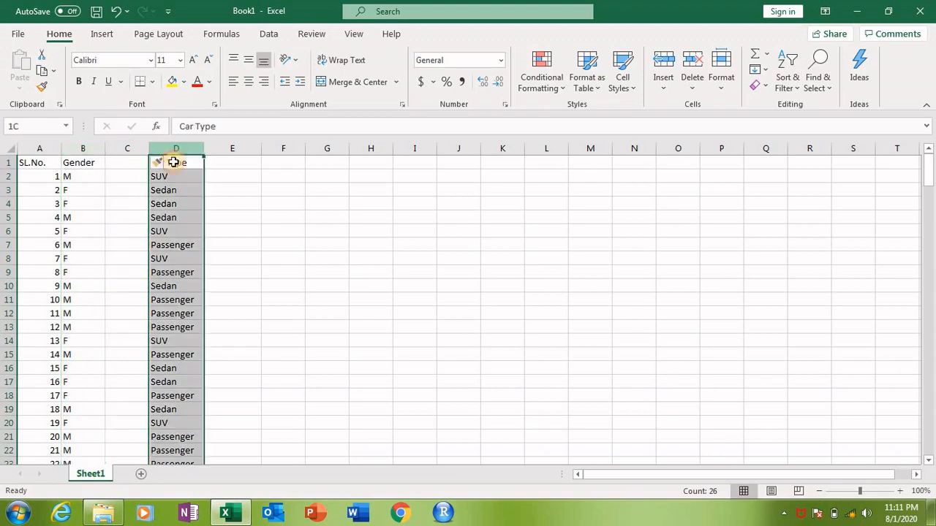
left_click(125, 161)
type("Age")
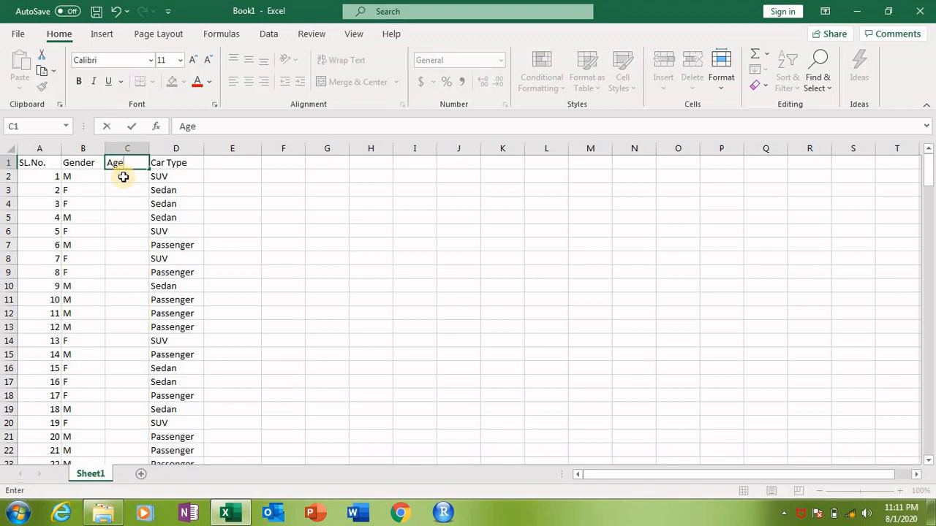
- Enter the ages 35, 54 and 65 for the first three records in cells C2 to C4
left_click(124, 176)
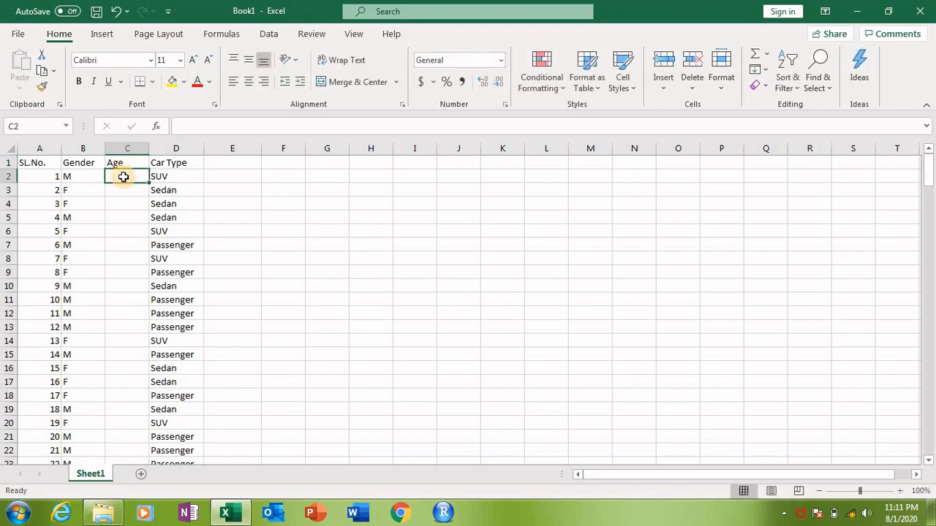
type("35")
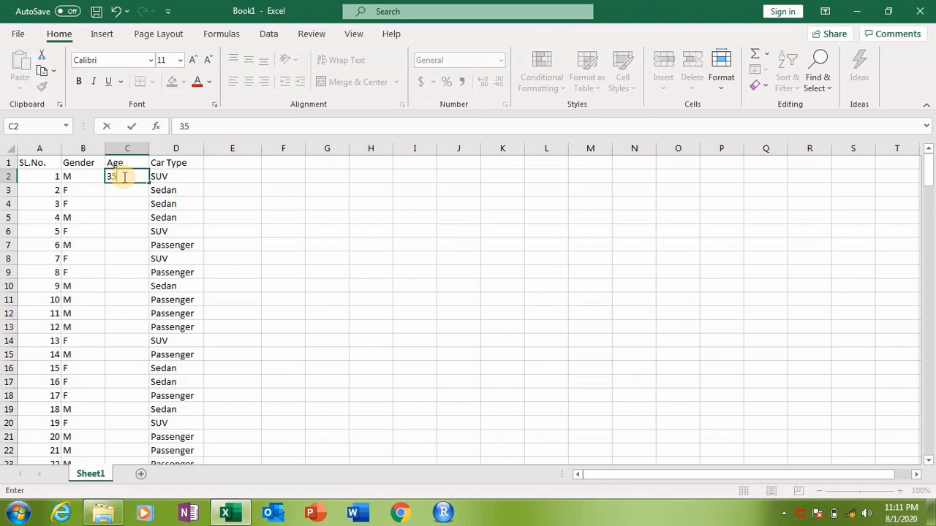
key("Return")
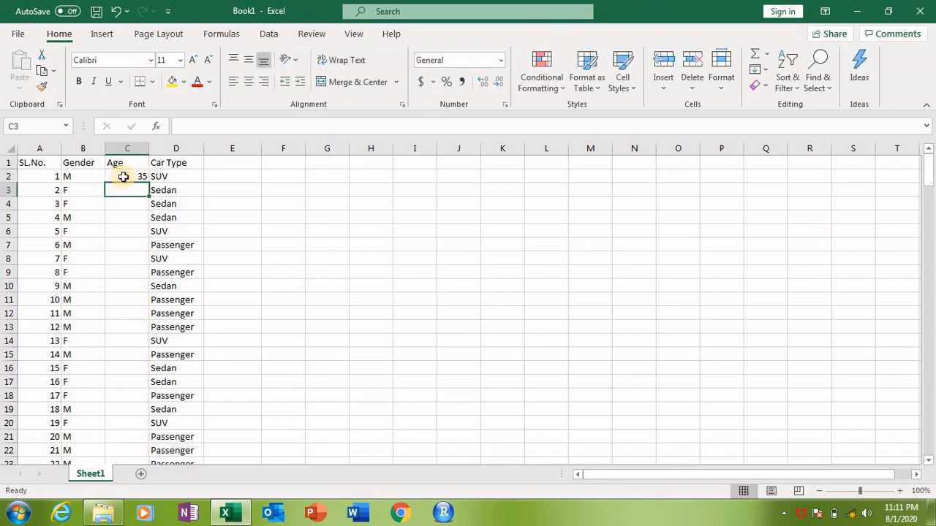
type("54")
key("Return")
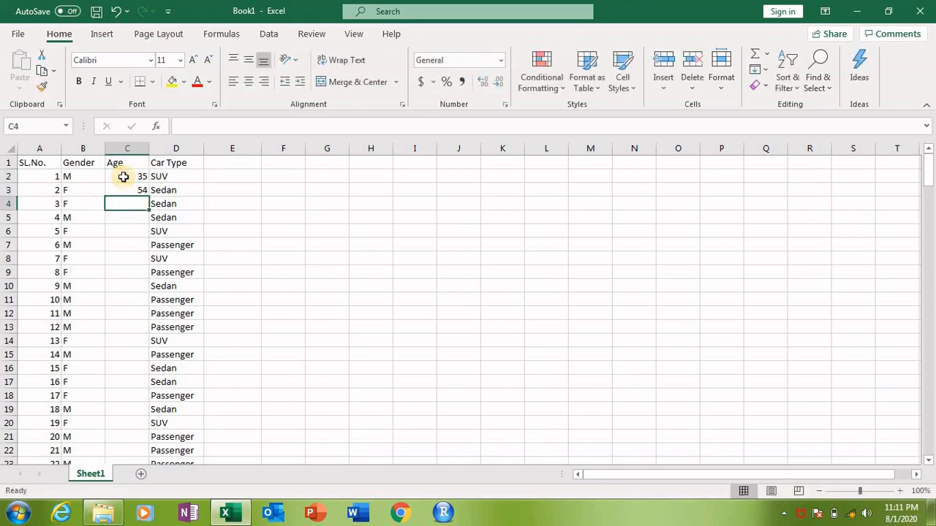
type("65")
key("Return")
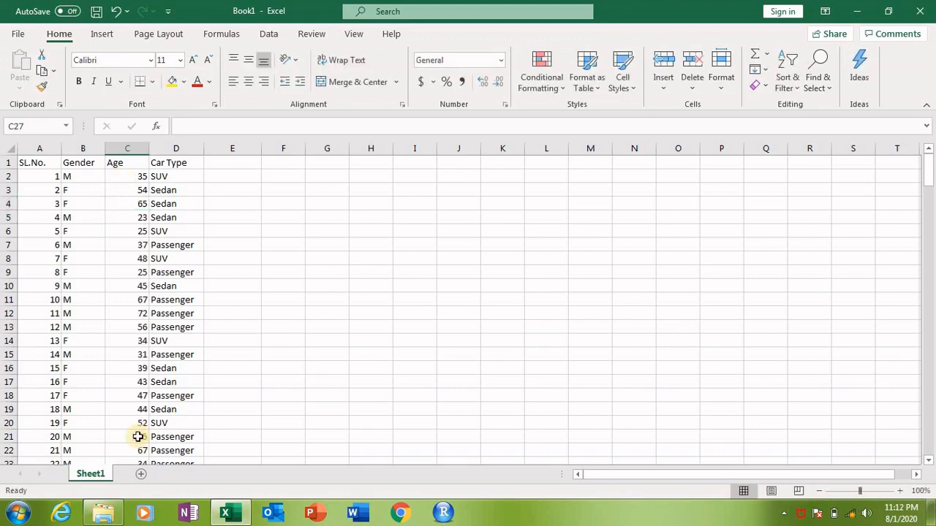
- Look through the Age column down to the last record, select the whole column, and clear the selection
scroll(137, 437, "down", 5)
scroll(138, 434, "up", 5)
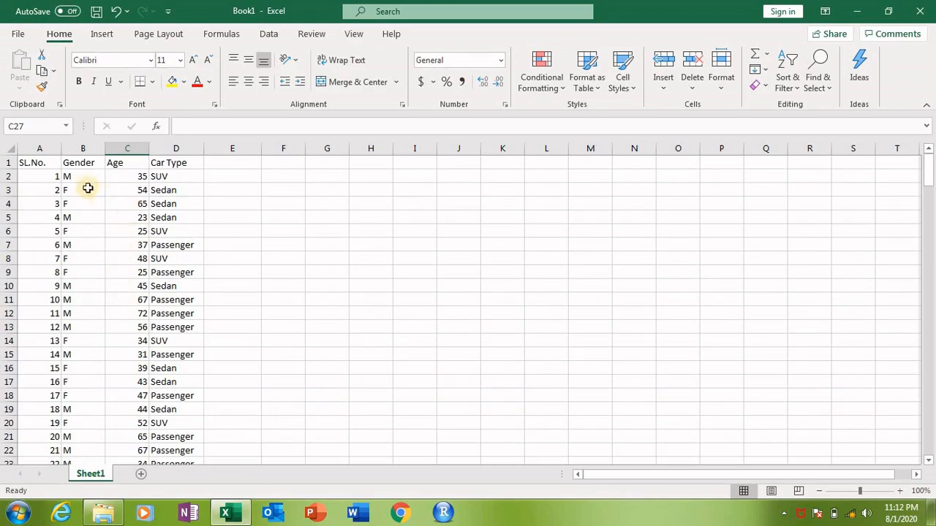
left_click(130, 149)
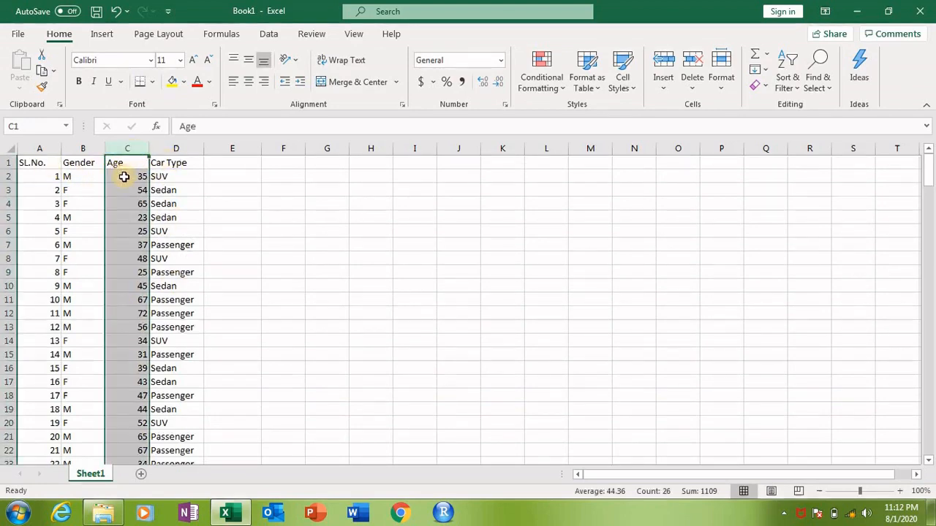
left_click(194, 194)
left_click(264, 194)
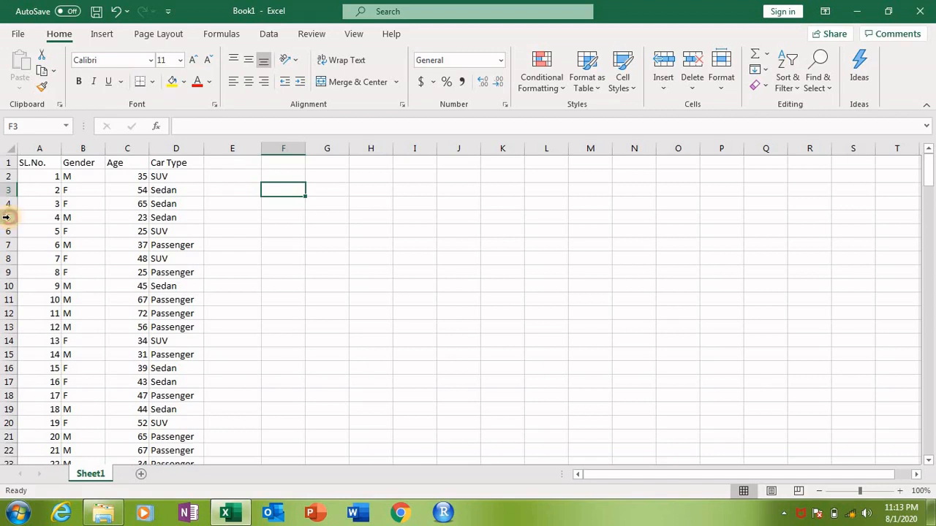
- Insert a blank row at row 5, above the record with serial number 4
left_click(6, 217)
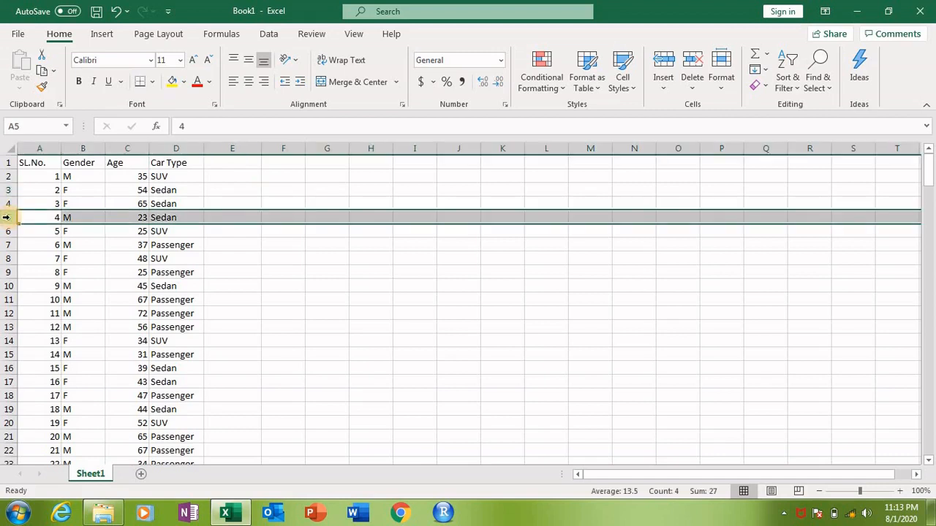
right_click(7, 218)
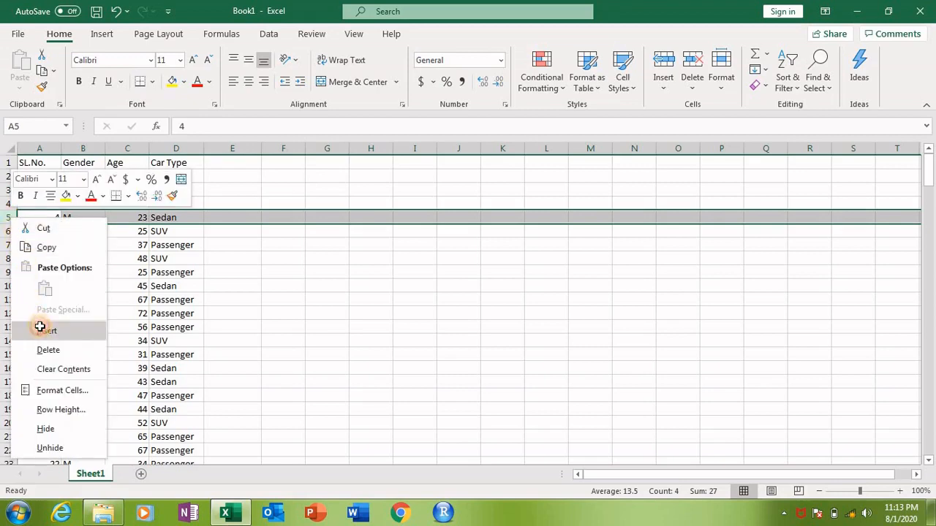
left_click(42, 332)
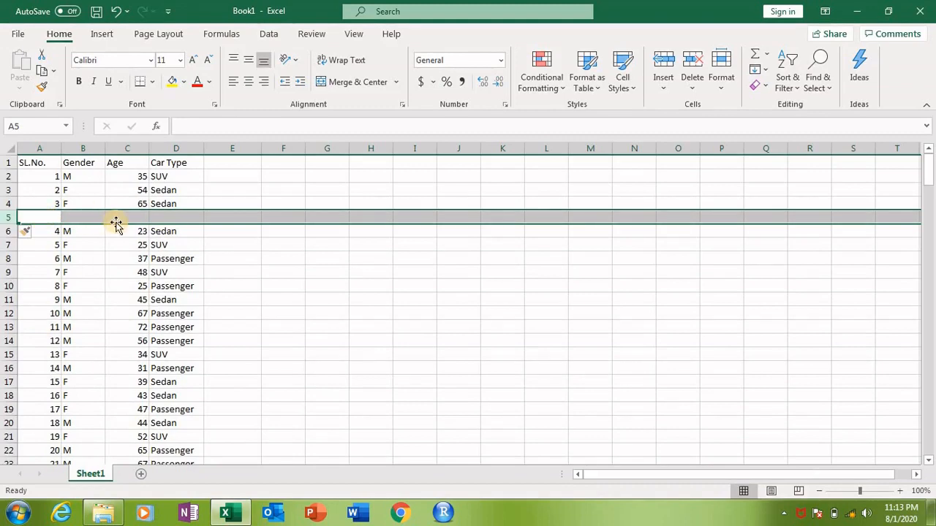
- Fill the blank row 5 with a new record: SL.No. 4, Gender M, Age 34 and Car Type Sedan
left_click(53, 217)
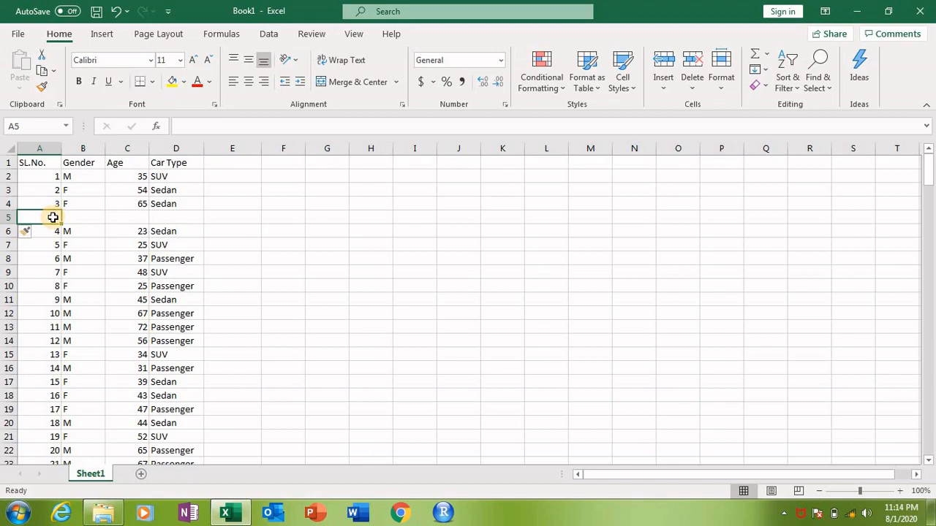
type("4")
key("Tab")
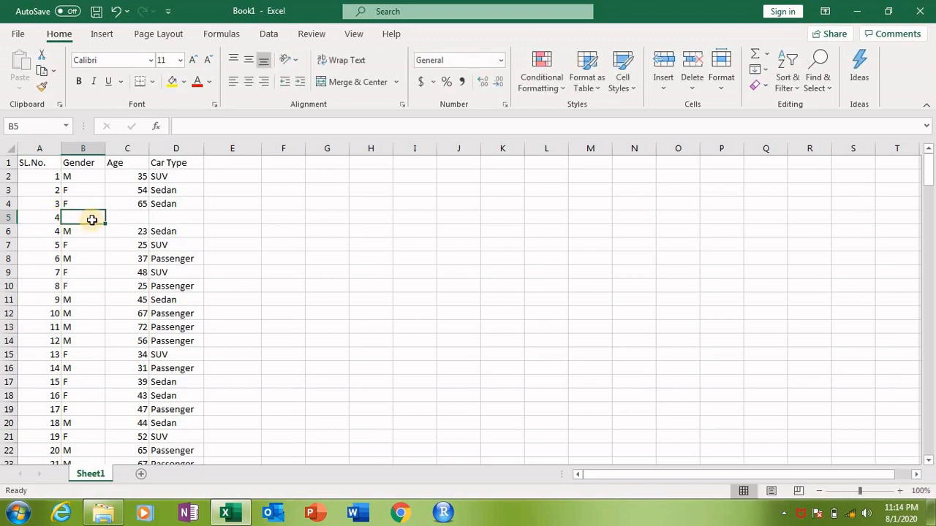
type("M")
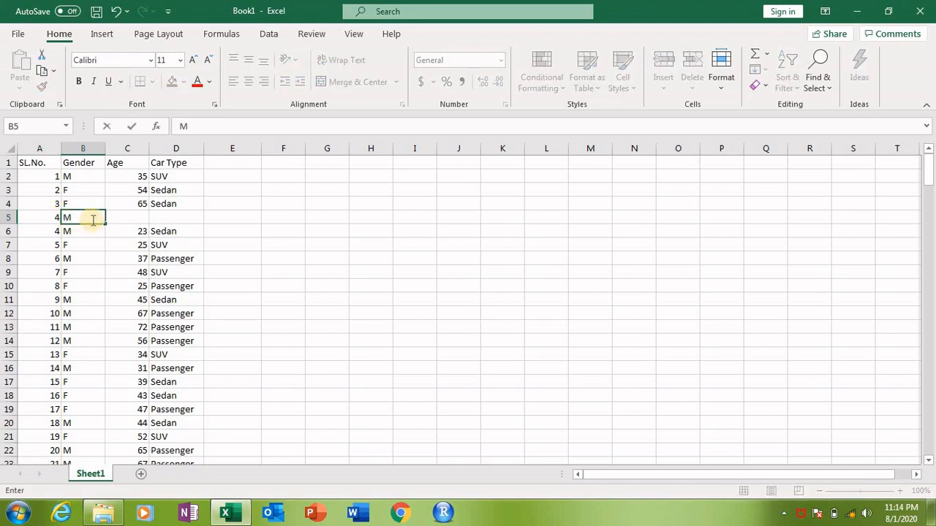
key("Tab")
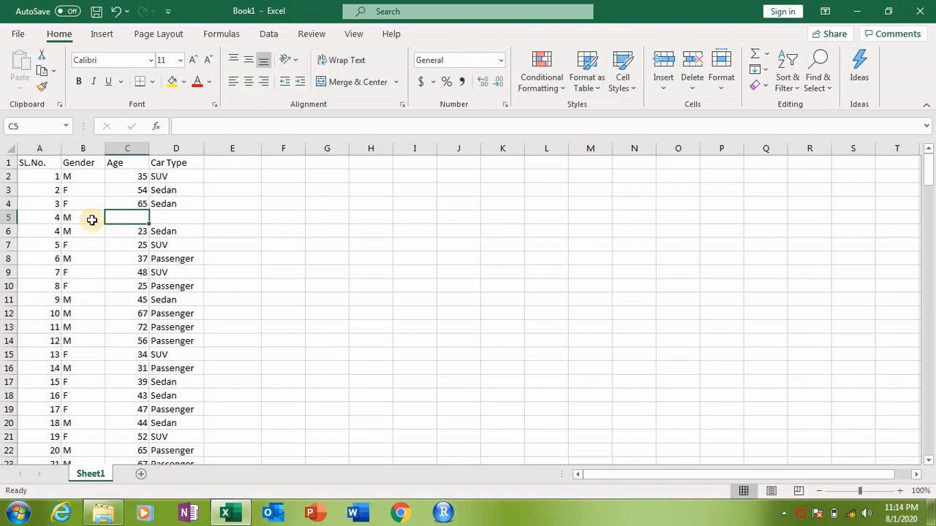
type("34")
key("Tab")
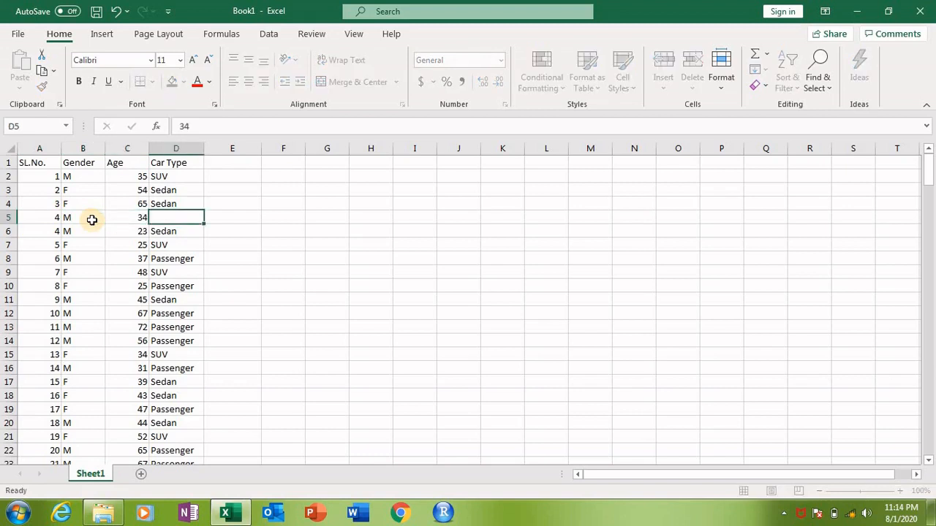
type("S")
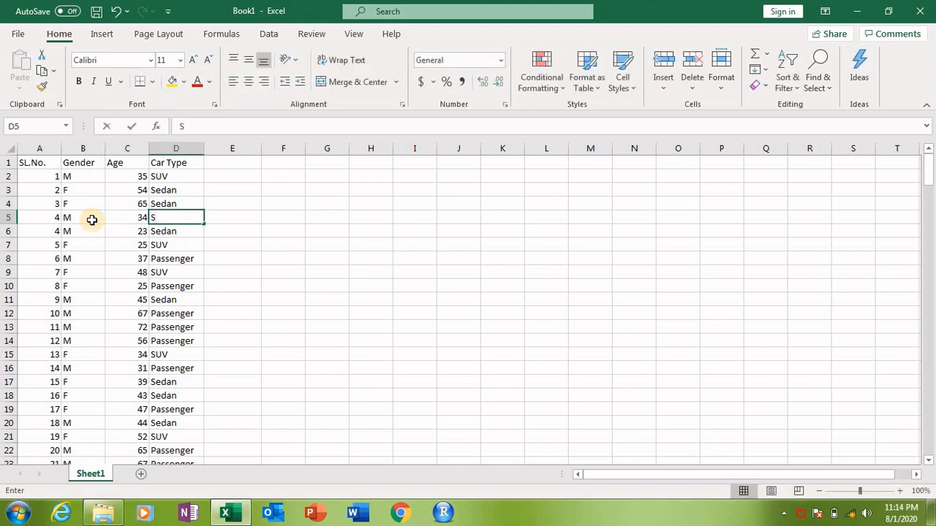
type("edan")
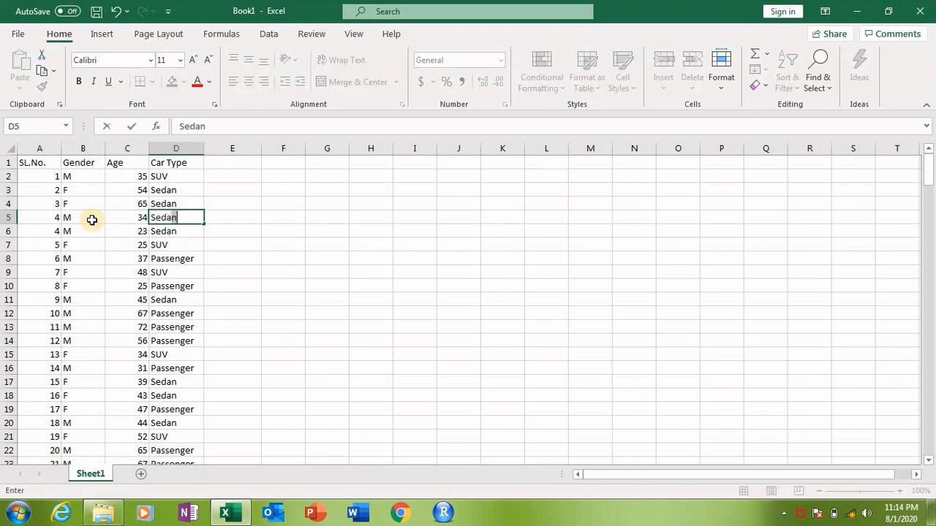
left_click(268, 253)
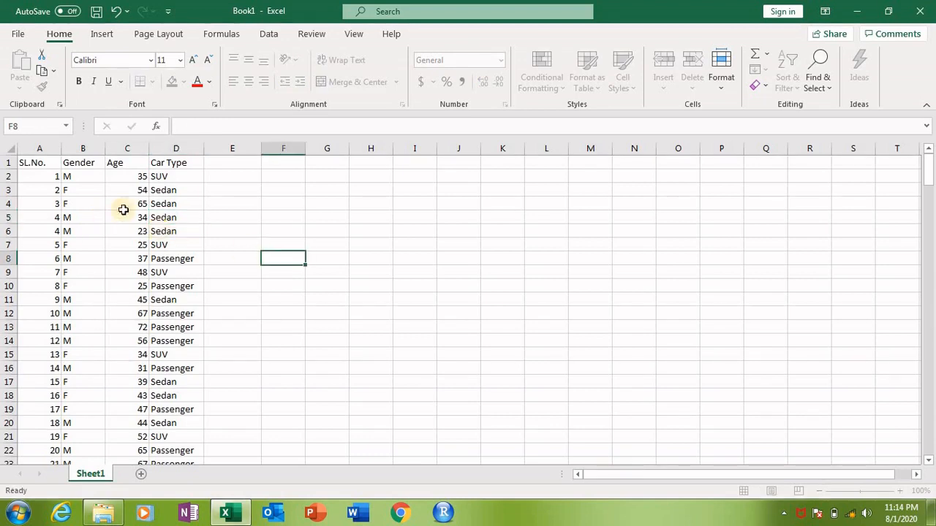
- Renumber the SL.No. column as a continuous series from 1 in cell A2 down to the last record
left_click(54, 177)
left_click_drag(53, 195, 57, 436)
scroll(241, 427, "up", 2)
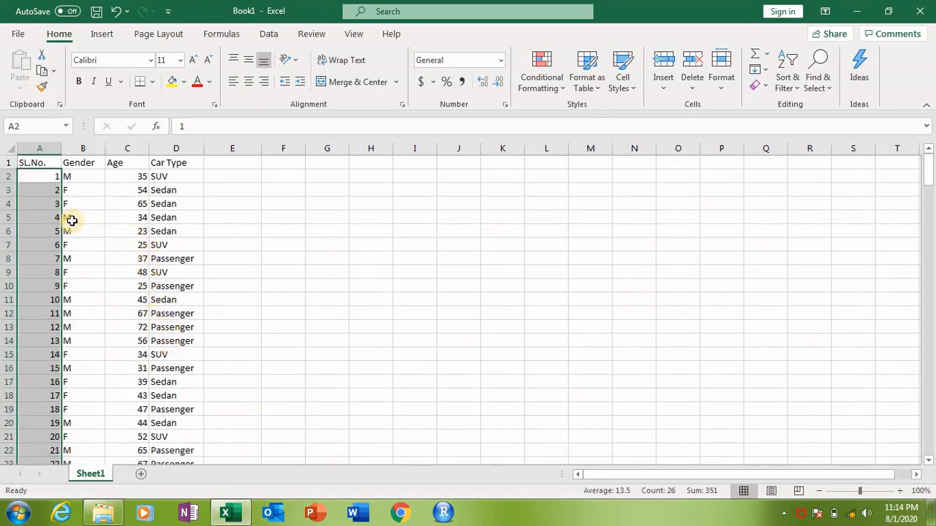
left_click(227, 215)
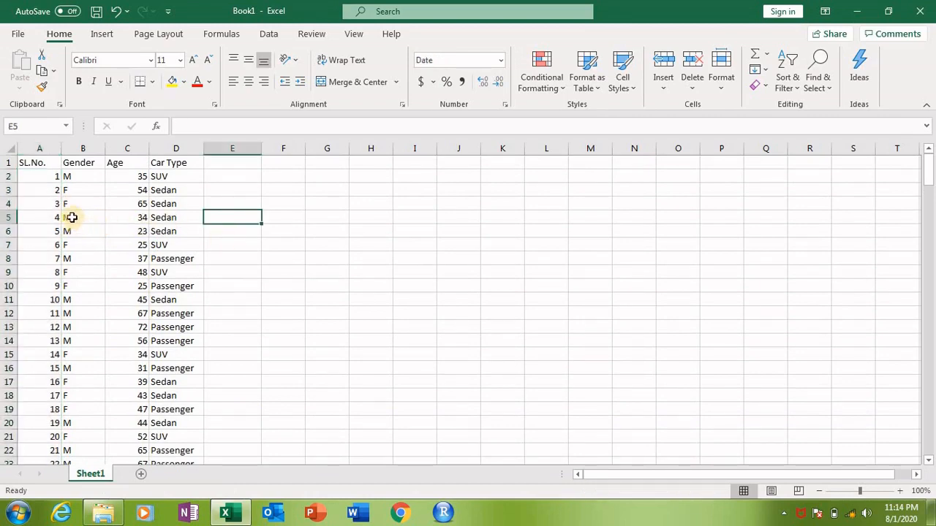
- Insert blank cells at B5:D5 with the Shift cells down option, leaving the SL.No. column in place
left_click_drag(68, 216, 169, 219)
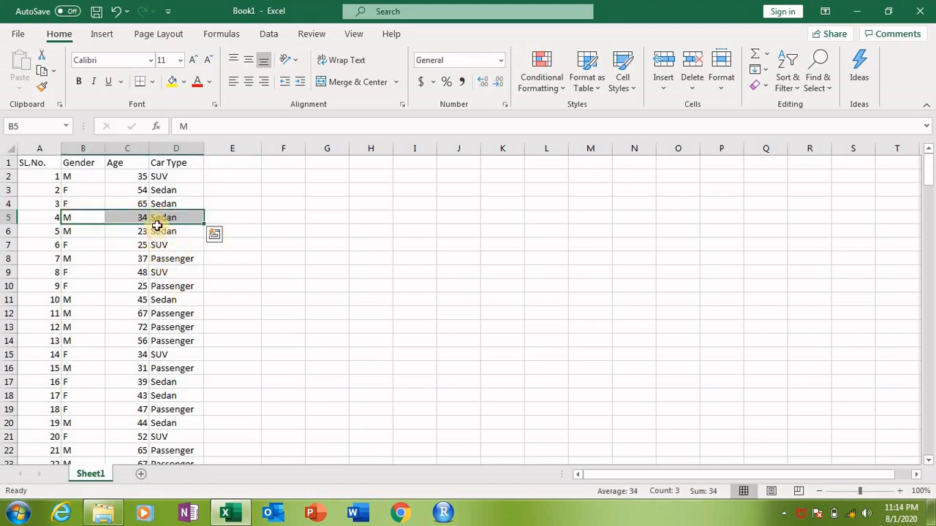
left_click(84, 243)
left_click_drag(73, 218, 176, 218)
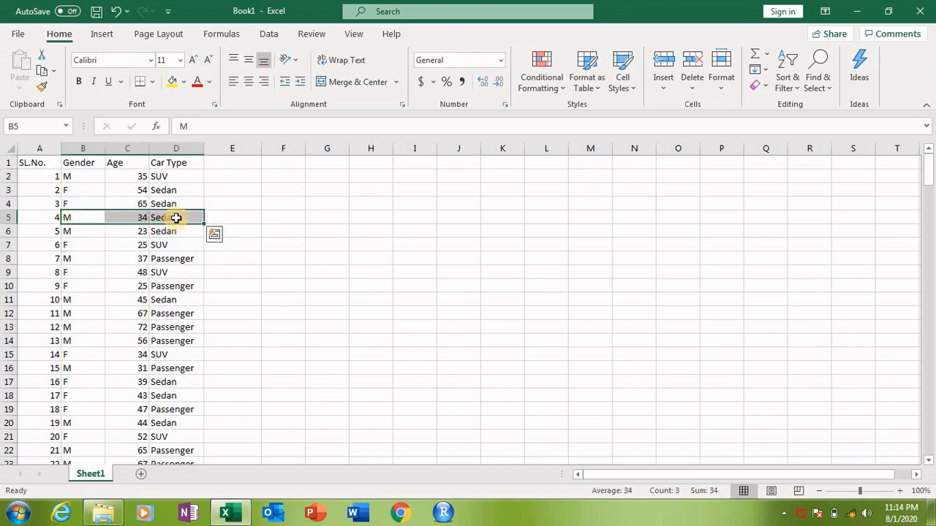
right_click(176, 219)
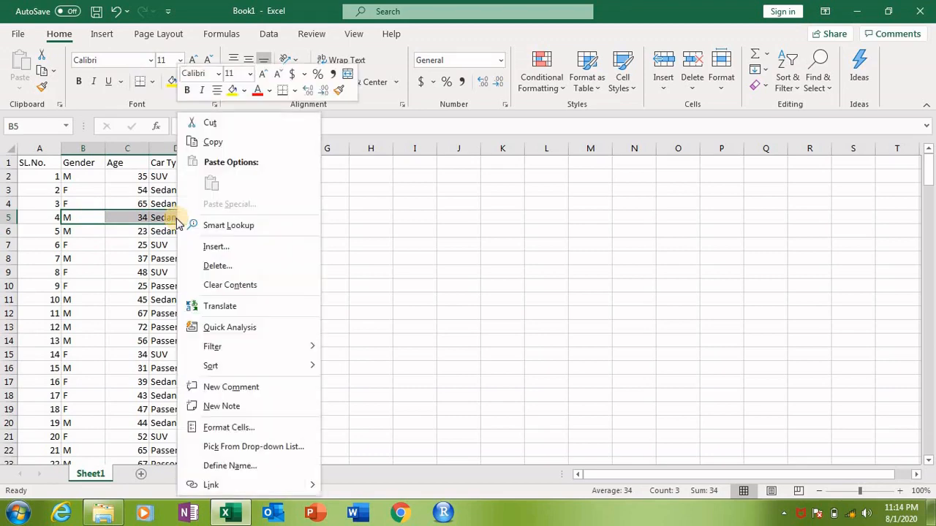
left_click(203, 246)
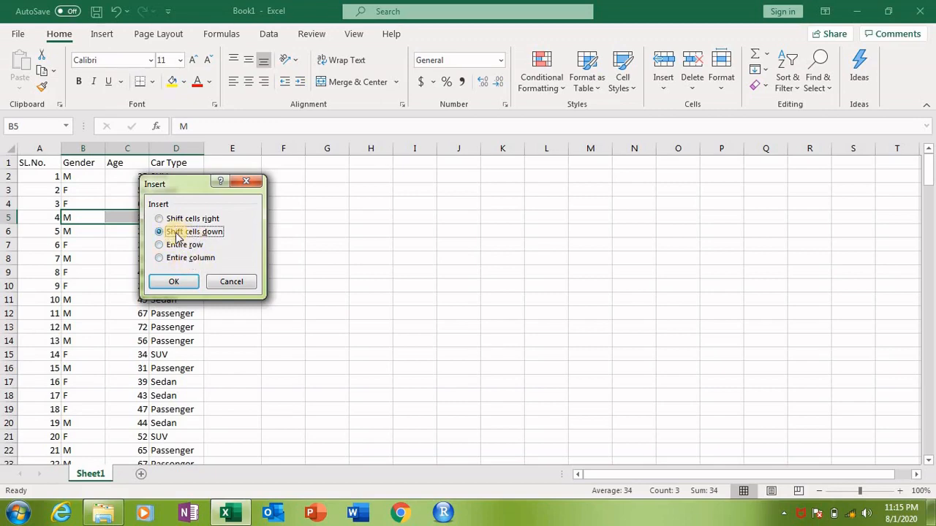
left_click(183, 283)
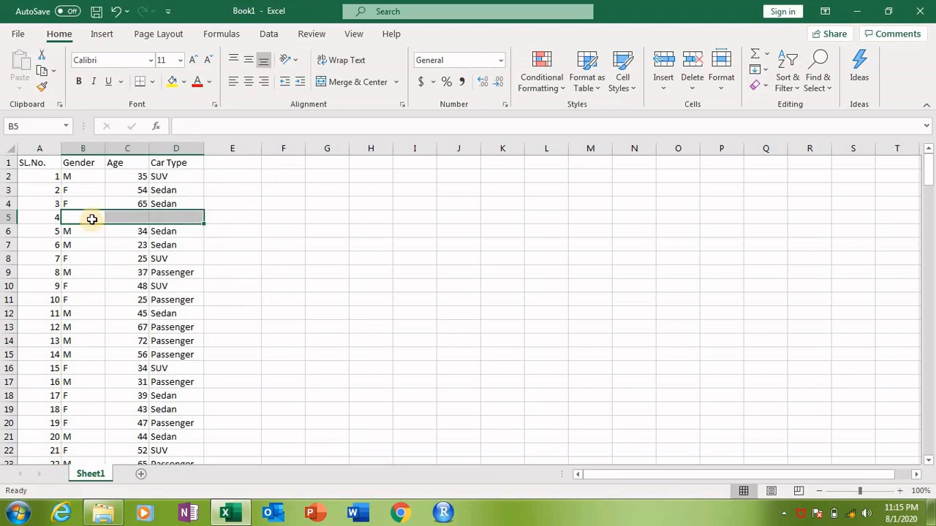
- Fill the blank cells B5:D5 with Gender F, Age 32 and Car Type Passenger
left_click(92, 219)
type("F")
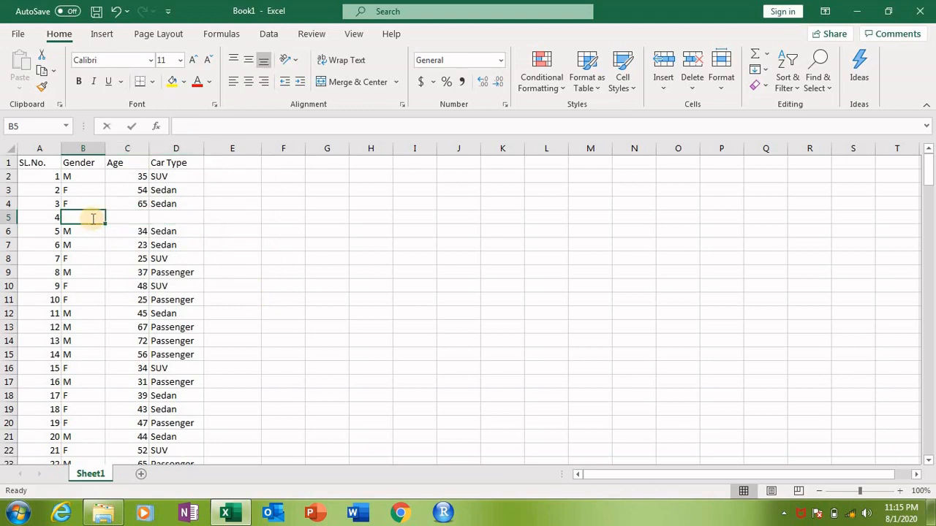
key("Tab")
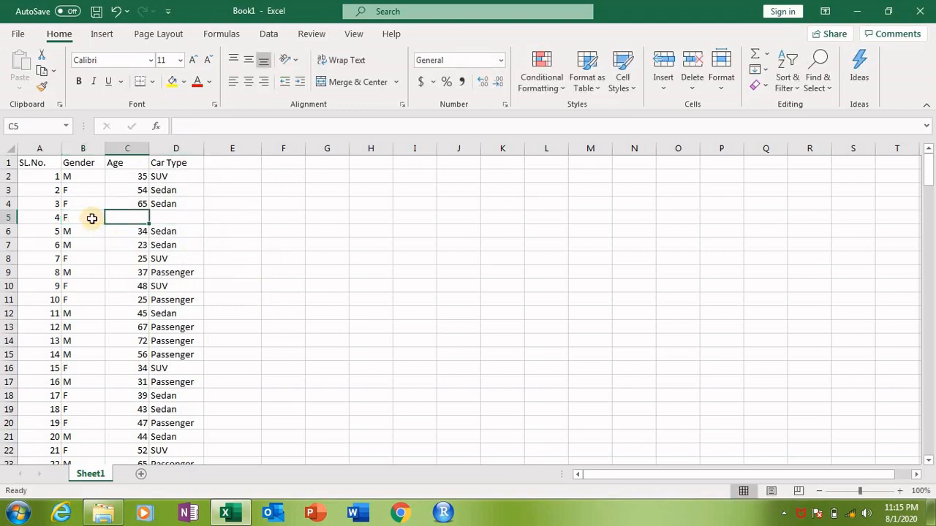
type("32")
key("Tab")
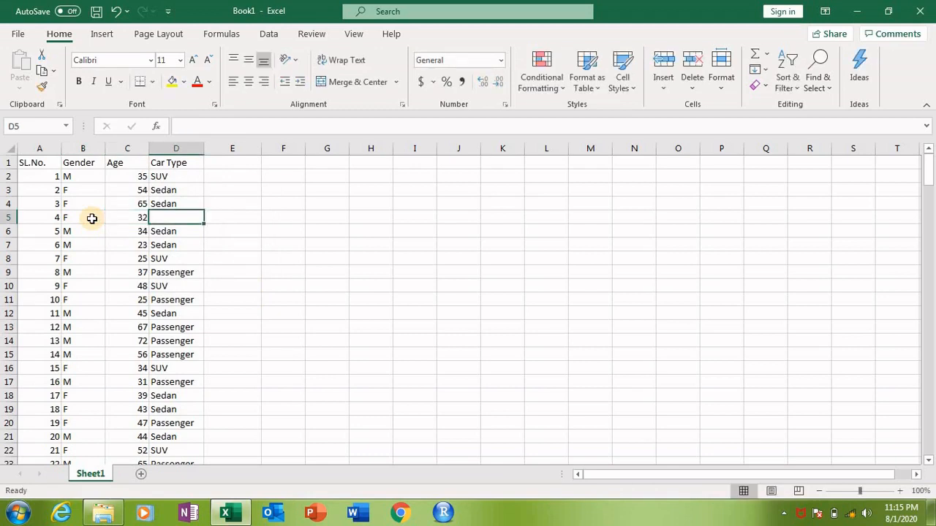
type("Pse")
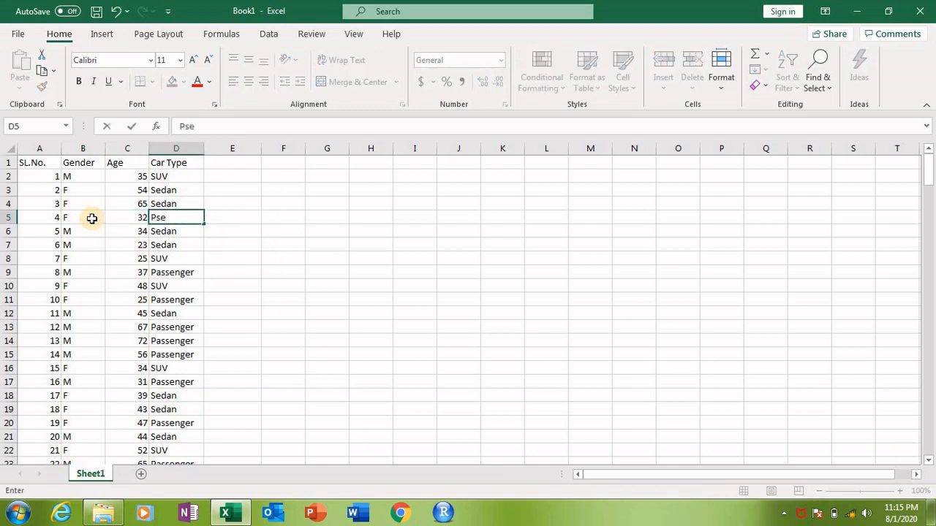
key("BackSpace")
key("BackSpace")
type("assenger")
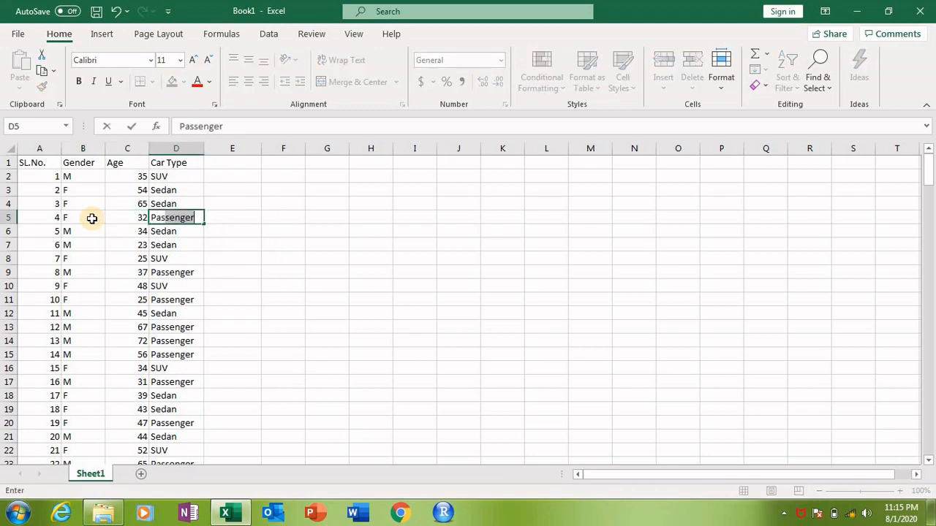
key("Return")
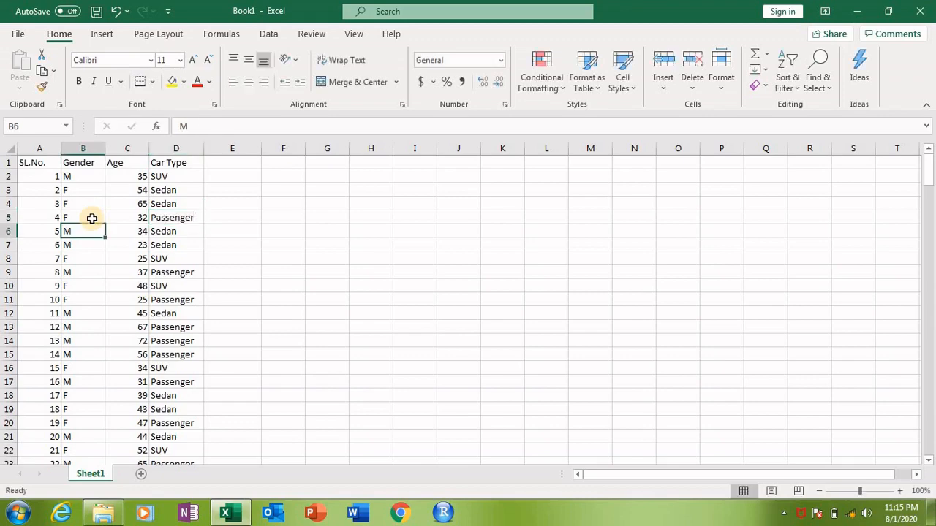